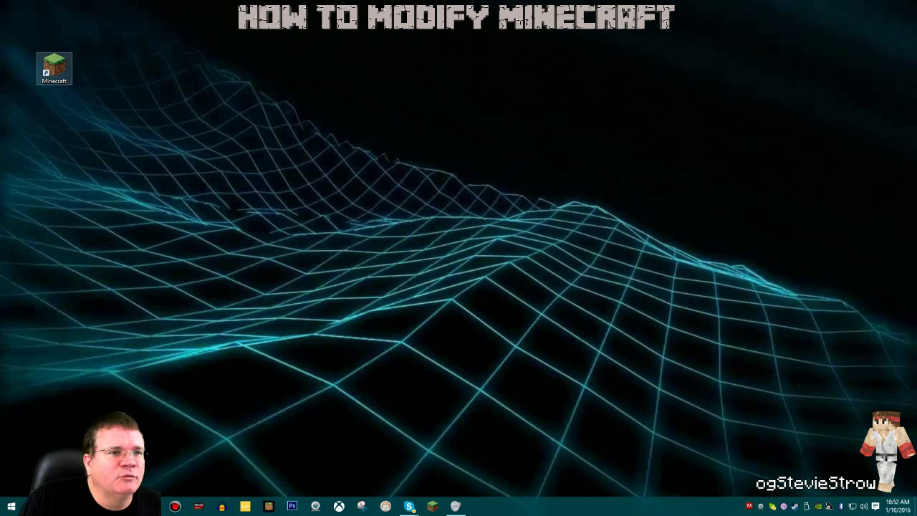
Step: Move the Minecraft shortcut to the left edge of the desktop
{"action": "left_click_drag", "start_coordinate": [54, 68], "coordinate": [21, 70]}
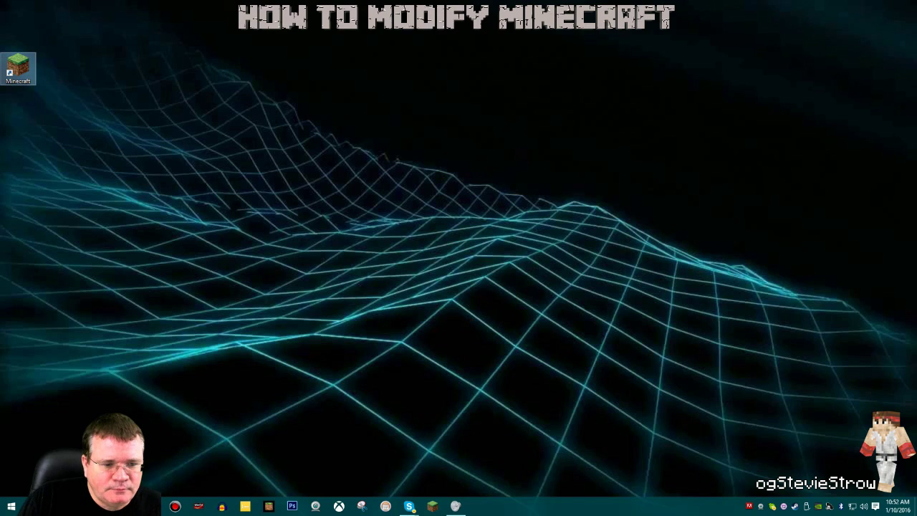
Step: Switch to the browser, review the Minecraft download page and files.minecraftforge.net, and minimize the browser
{"action": "key", "text": "alt+Tab"}
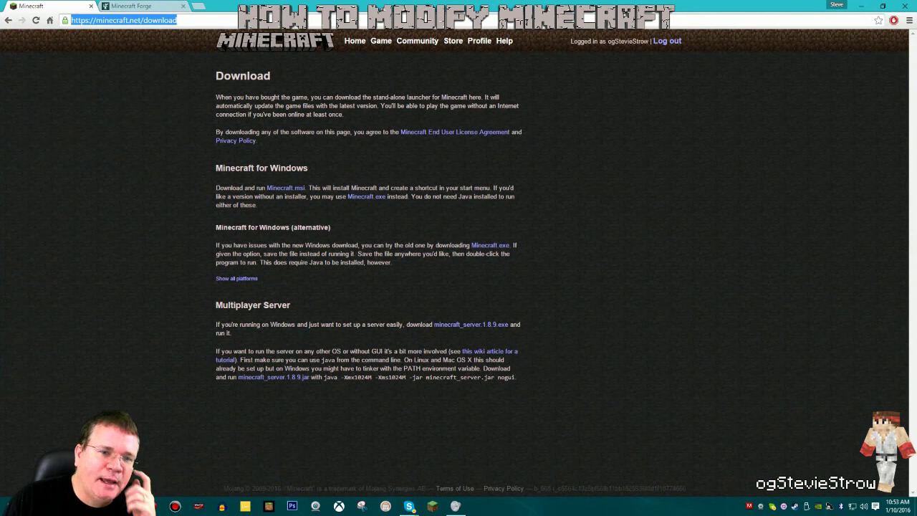
{"action": "key", "text": "ctrl+Tab"}
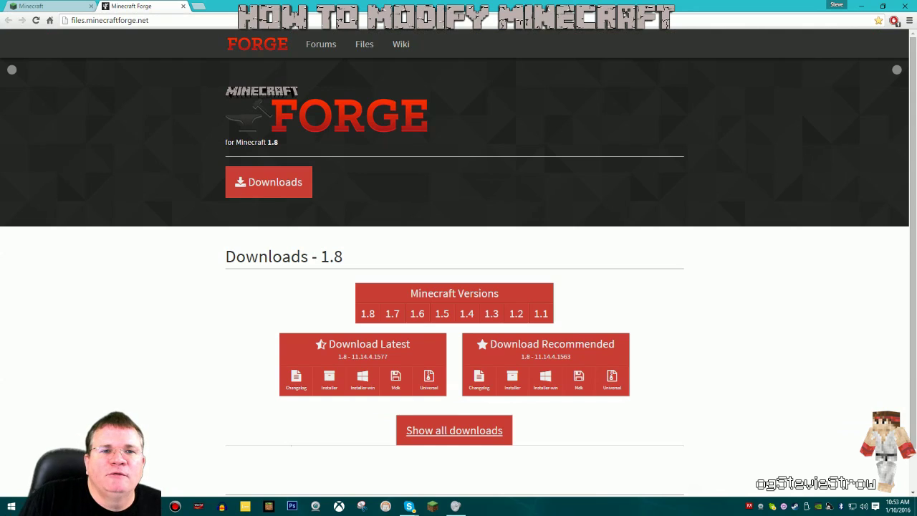
{"action": "key", "text": "ctrl+l"}
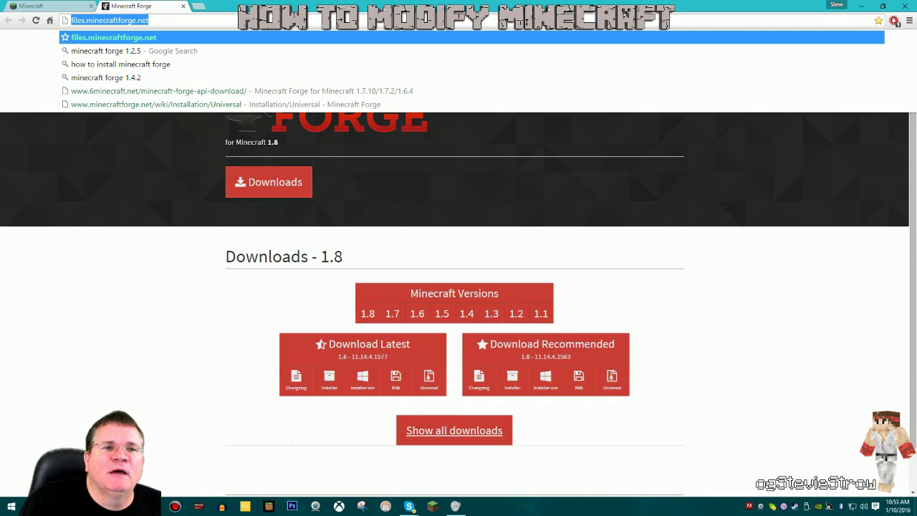
{"action": "key", "text": "Return"}
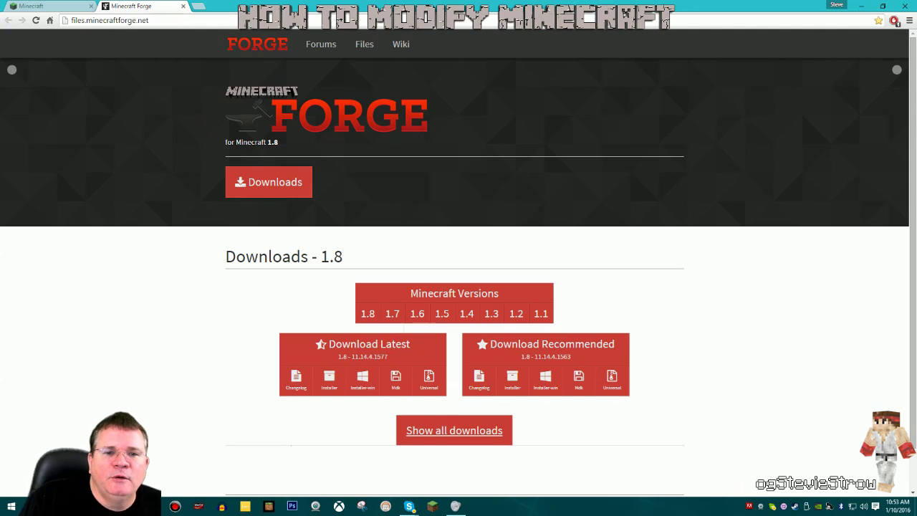
{"action": "mouse_move", "coordinate": [392, 313]}
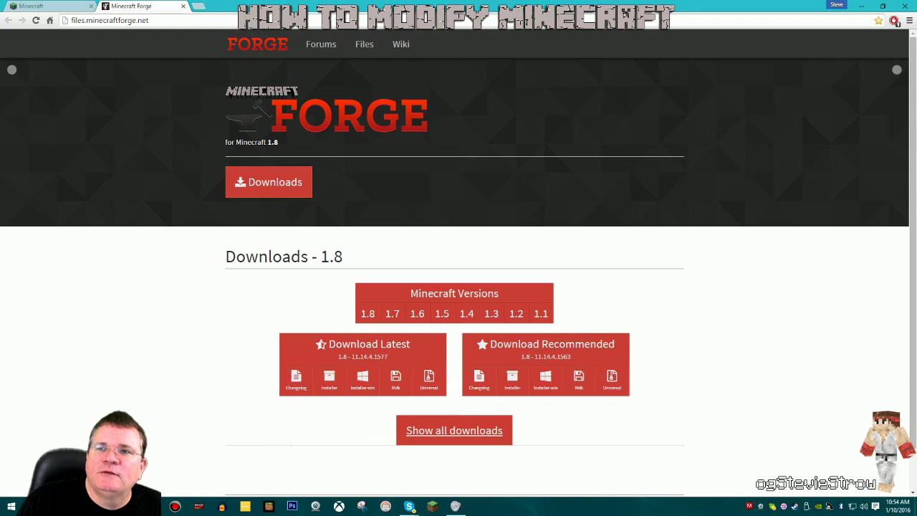
{"action": "left_click", "coordinate": [861, 5]}
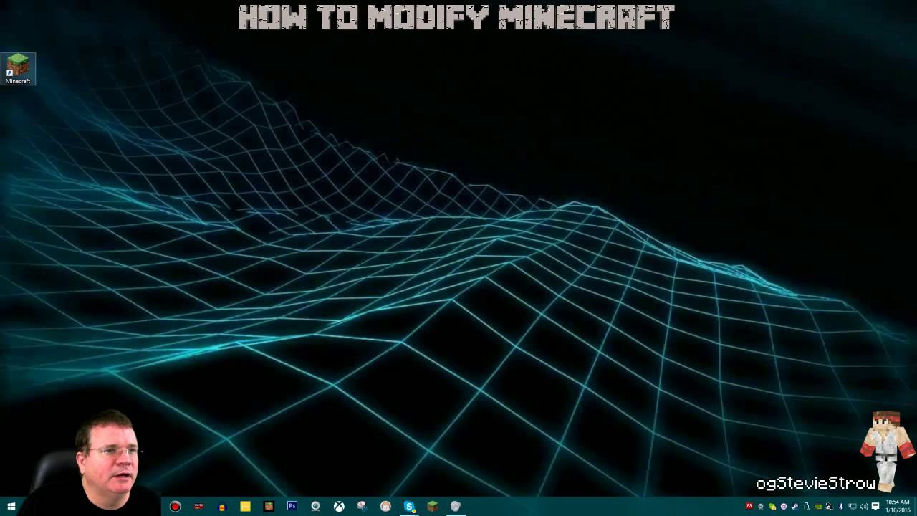
Step: Start the Minecraft Launcher from its desktop shortcut and reposition the launcher window
{"action": "double_click", "coordinate": [18, 68]}
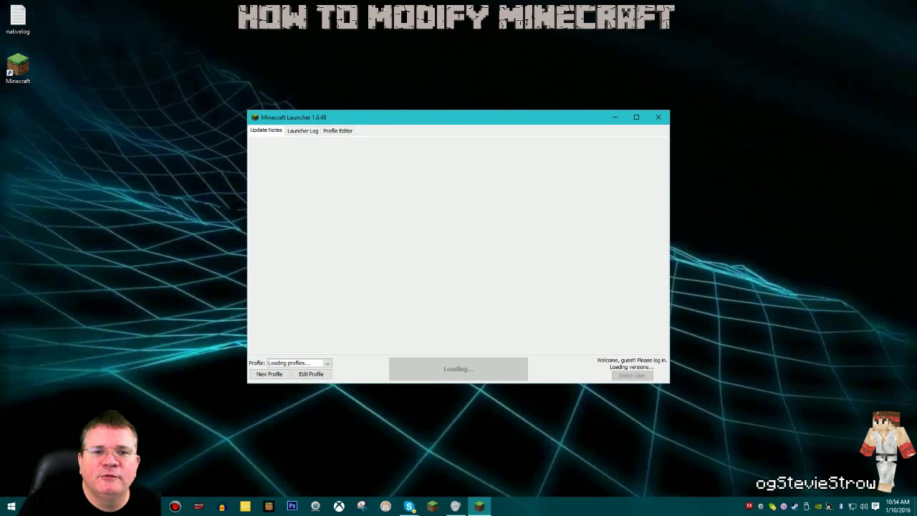
{"action": "left_click_drag", "start_coordinate": [426, 121], "coordinate": [393, 117]}
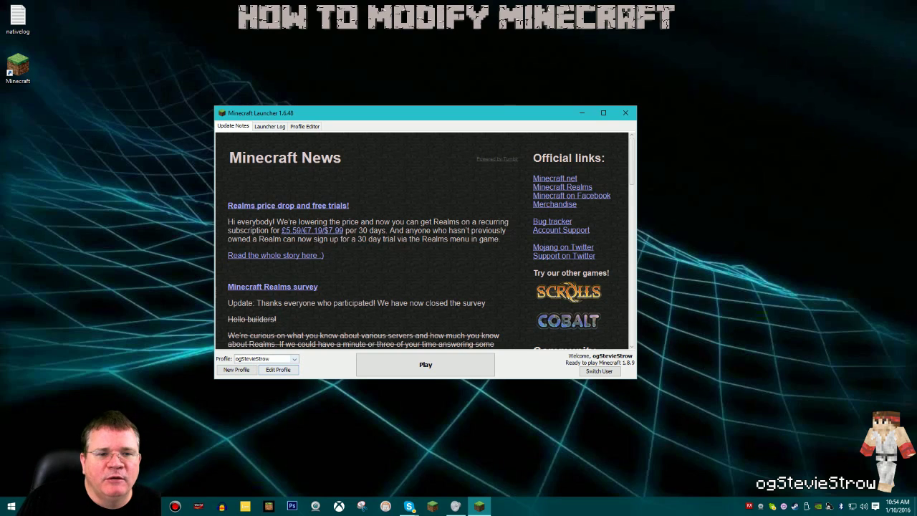
Step: Open the existing profile for editing, examine the list of available game versions, and close the editor without saving
{"action": "left_click", "coordinate": [278, 369]}
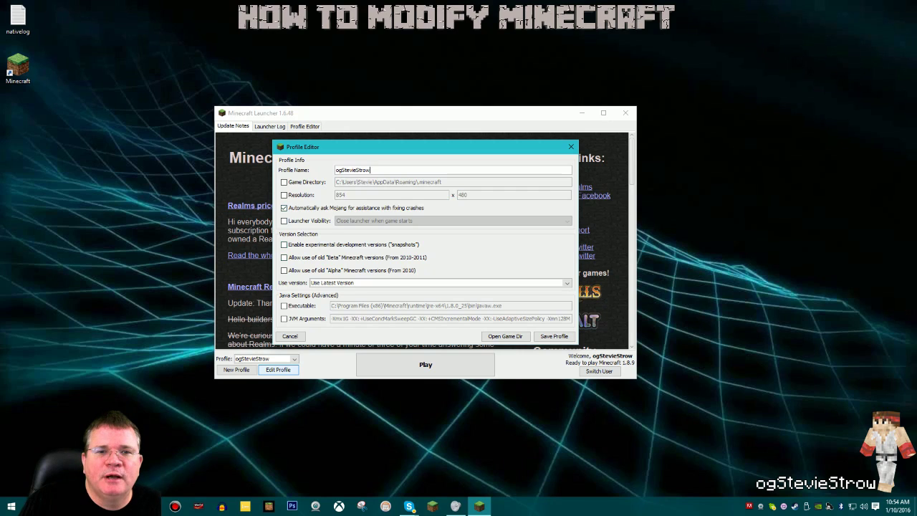
{"action": "left_click_drag", "start_coordinate": [358, 146], "coordinate": [336, 144]}
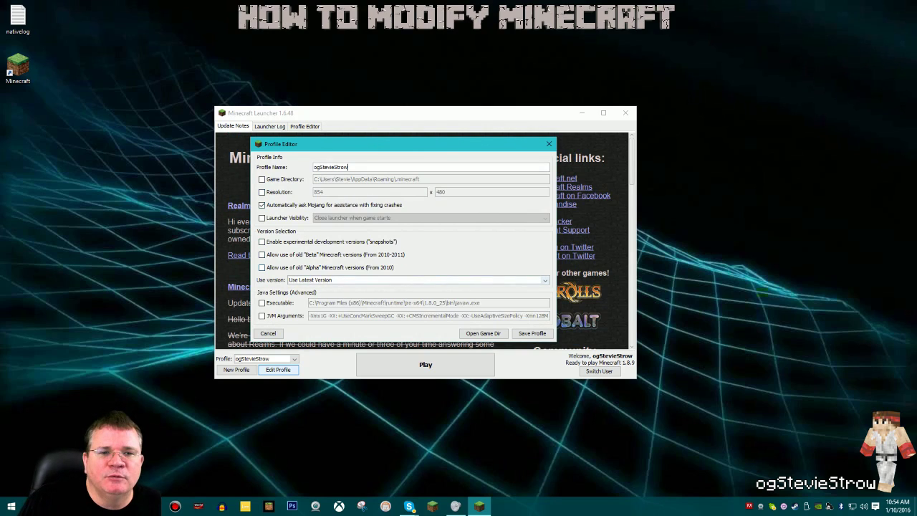
{"action": "left_click", "coordinate": [545, 279]}
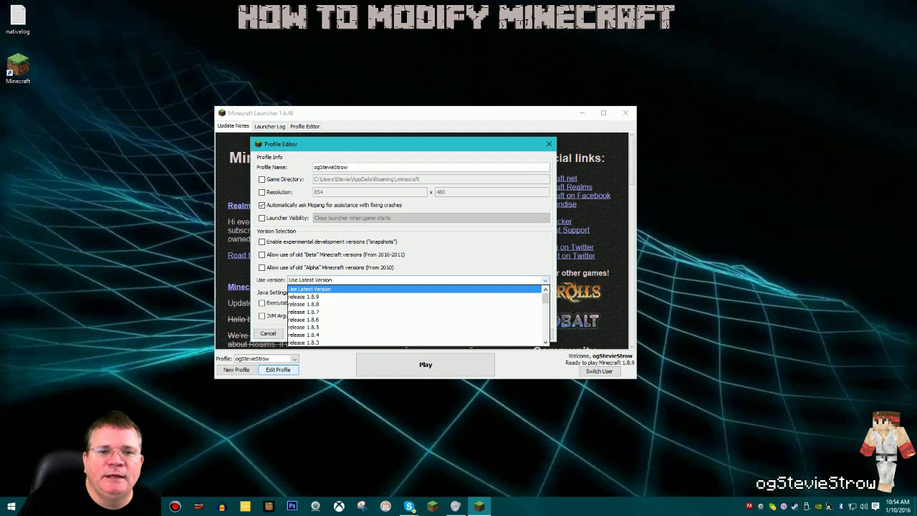
{"action": "left_click", "coordinate": [544, 279]}
{"action": "left_click", "coordinate": [545, 280]}
{"action": "left_click", "coordinate": [544, 279]}
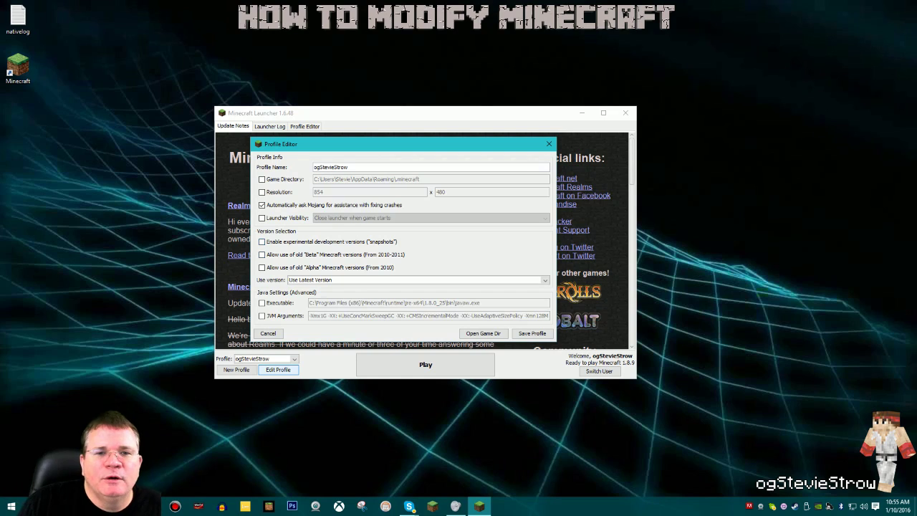
{"action": "left_click", "coordinate": [546, 279]}
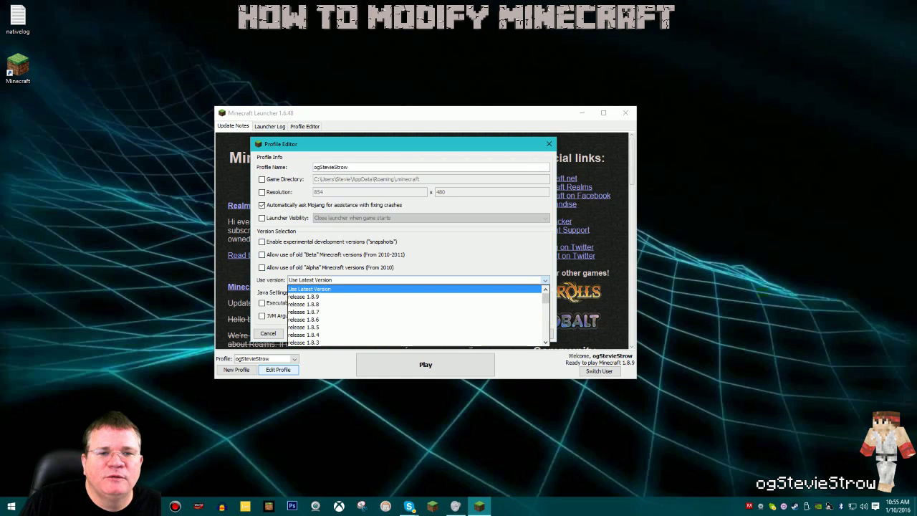
{"action": "key", "text": "Down"}
{"action": "key", "text": "Down"}
{"action": "key", "text": "Down"}
{"action": "key", "text": "Down"}
{"action": "key", "text": "Down"}
{"action": "key", "text": "Down"}
{"action": "key", "text": "Down"}
{"action": "key", "text": "Down"}
{"action": "key", "text": "Down"}
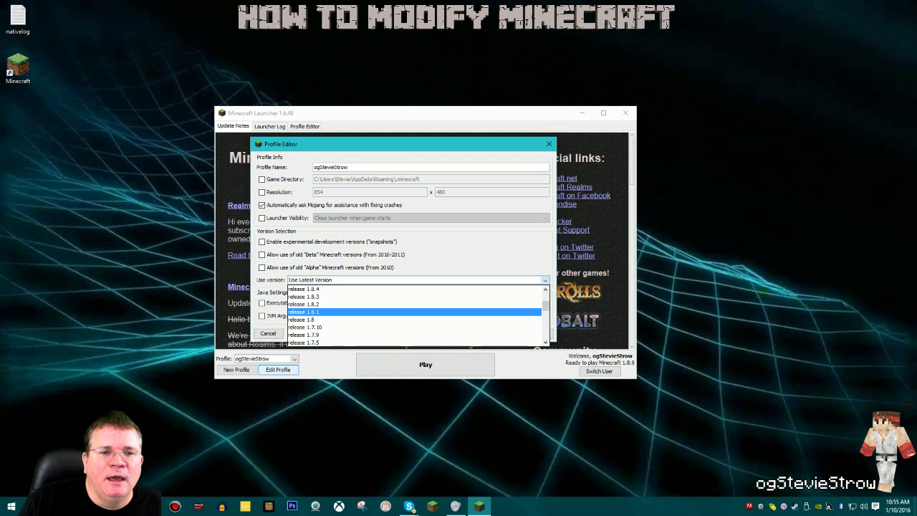
{"action": "key", "text": "Up"}
{"action": "key", "text": "Up"}
{"action": "key", "text": "Up"}
{"action": "key", "text": "Escape"}
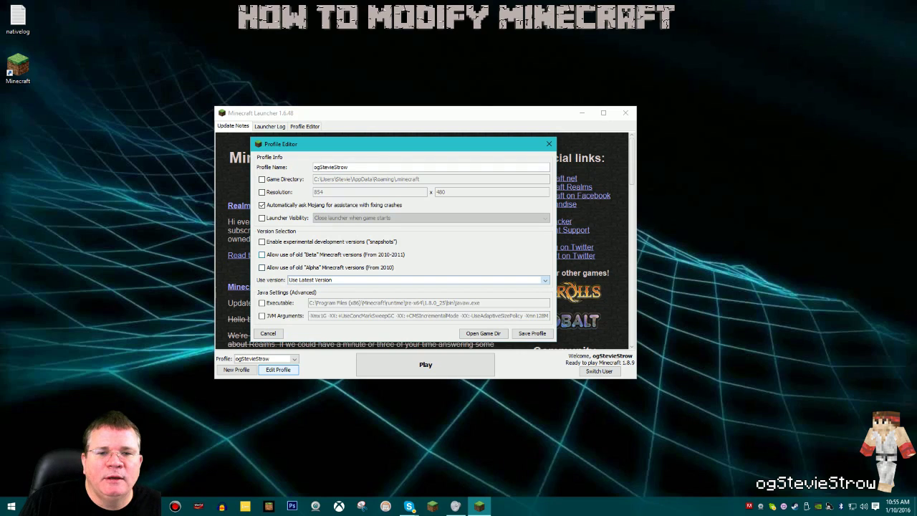
{"action": "key", "text": "Tab"}
{"action": "key", "text": "Tab"}
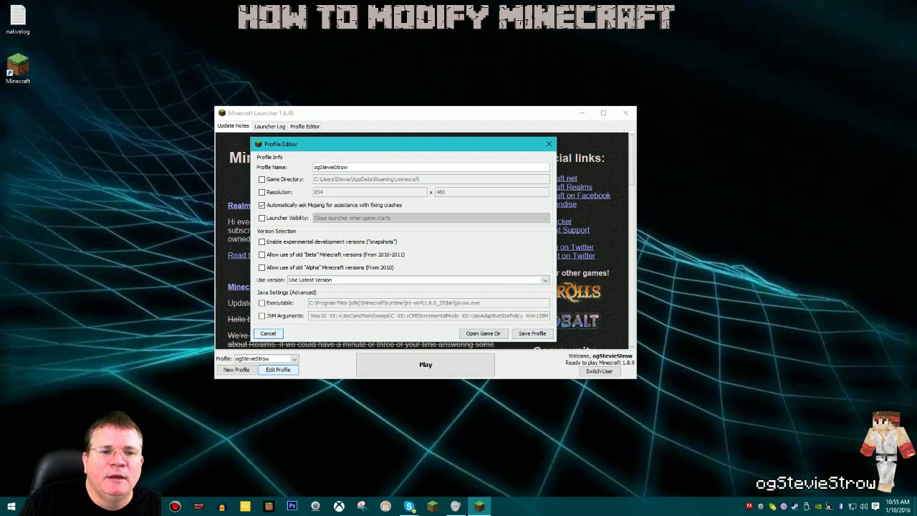
{"action": "key", "text": "space"}
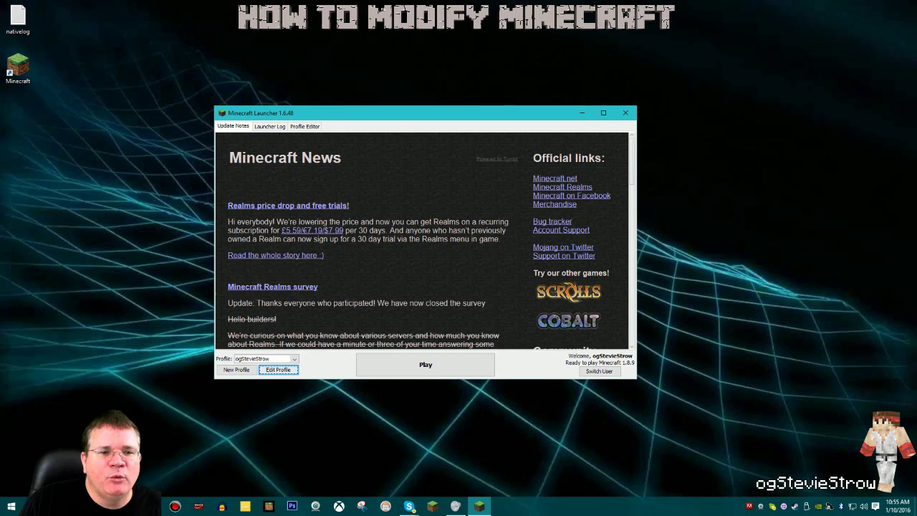
Step: Start a new launcher profile named 1.7.10 and set its game version to release 1.7.10
{"action": "key", "text": "shift+Tab"}
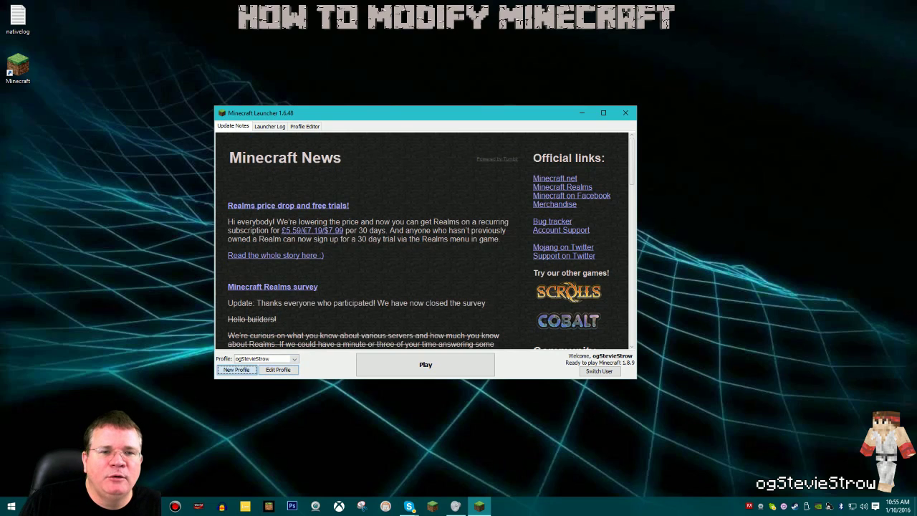
{"action": "key", "text": "space"}
{"action": "key", "text": "ctrl+a"}
{"action": "type", "text": "1.7"}
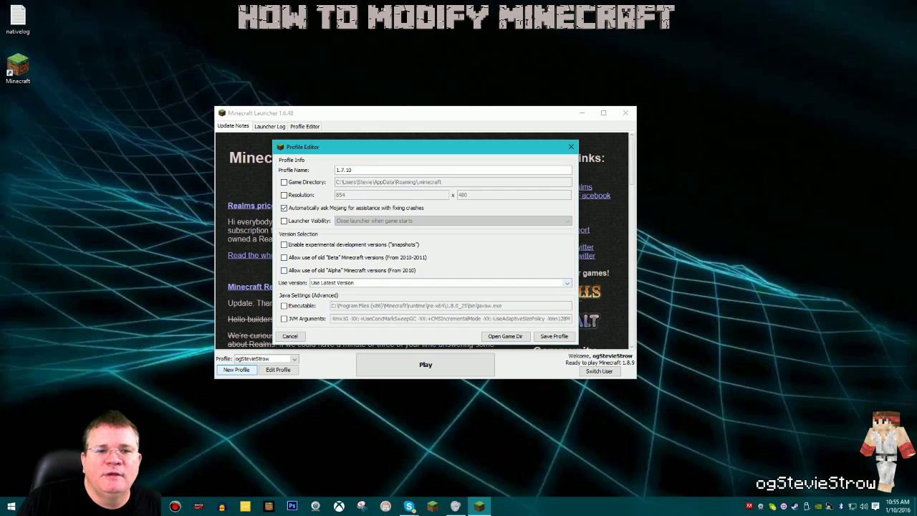
{"action": "left_click", "coordinate": [567, 282]}
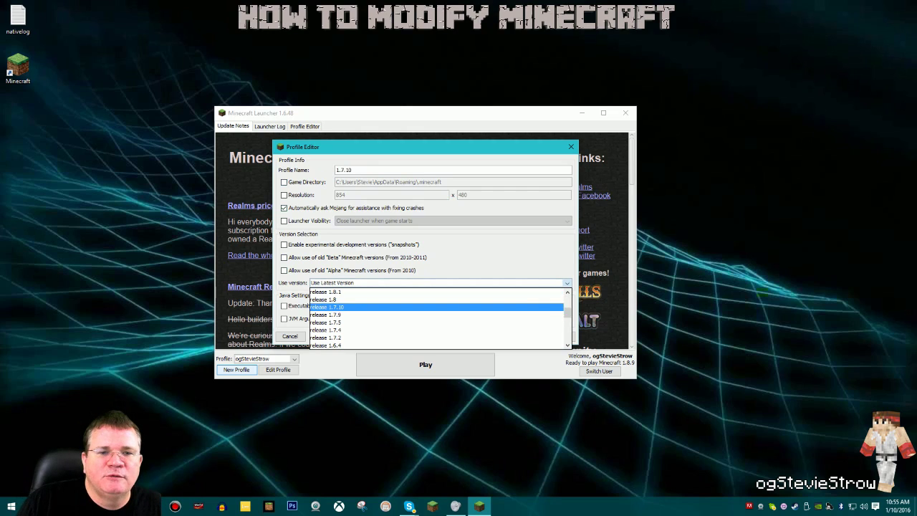
{"action": "left_click", "coordinate": [326, 305]}
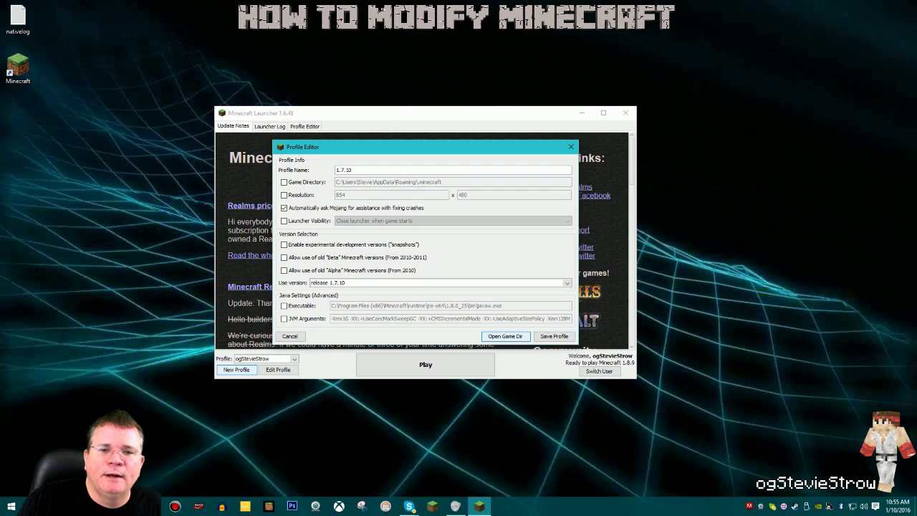
Step: Open the profile's game directory, go up to the Roaming folder, and create a desktop shortcut to the .minecraft folder
{"action": "left_click", "coordinate": [505, 336]}
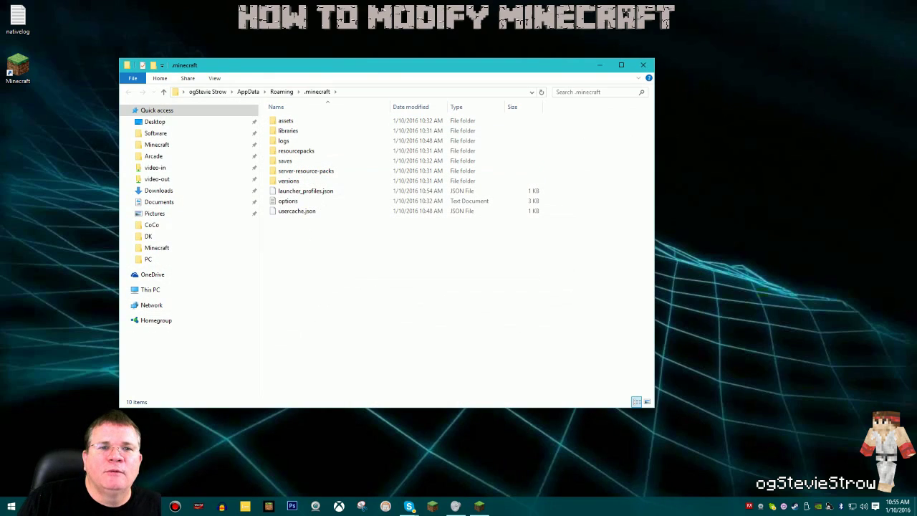
{"action": "left_click_drag", "start_coordinate": [361, 66], "coordinate": [388, 98]}
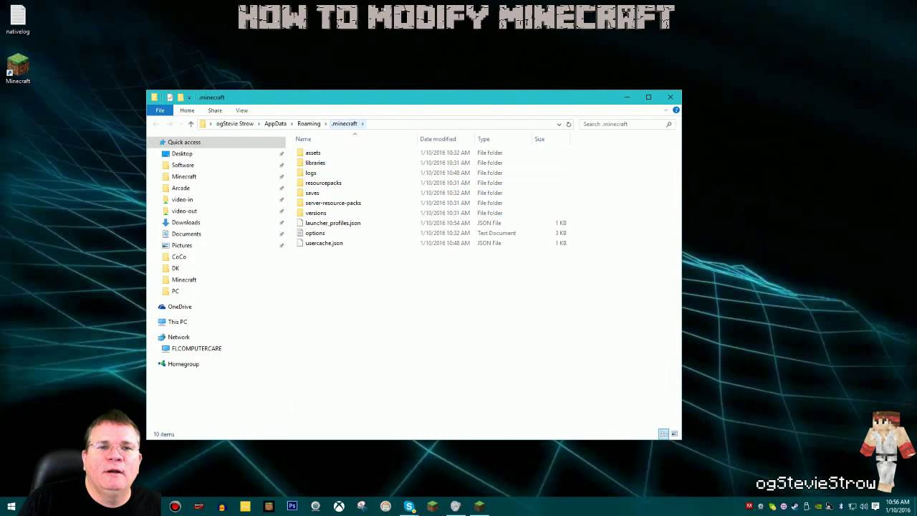
{"action": "right_click", "coordinate": [344, 124]}
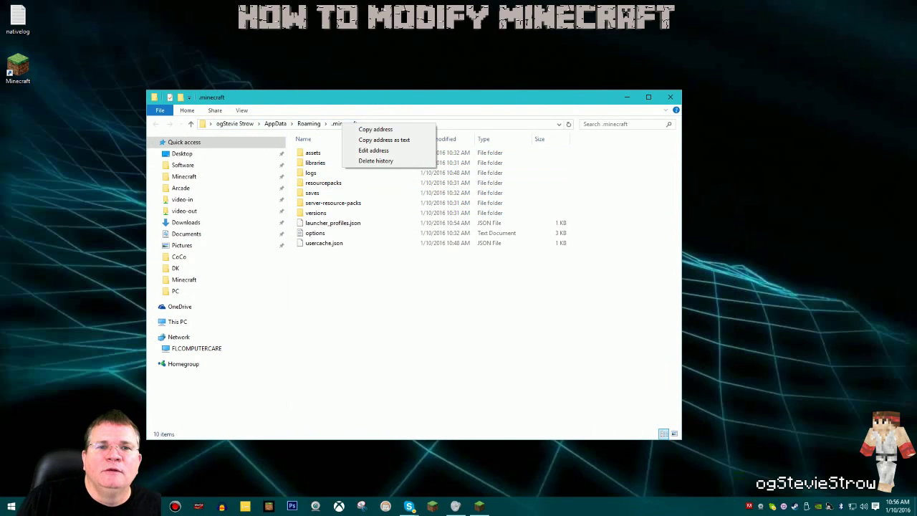
{"action": "left_click", "coordinate": [324, 243]}
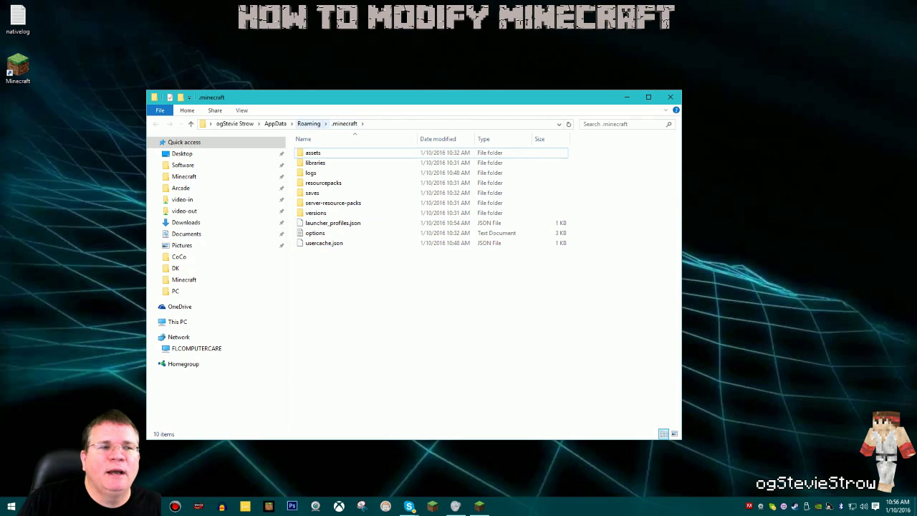
{"action": "left_click", "coordinate": [309, 123]}
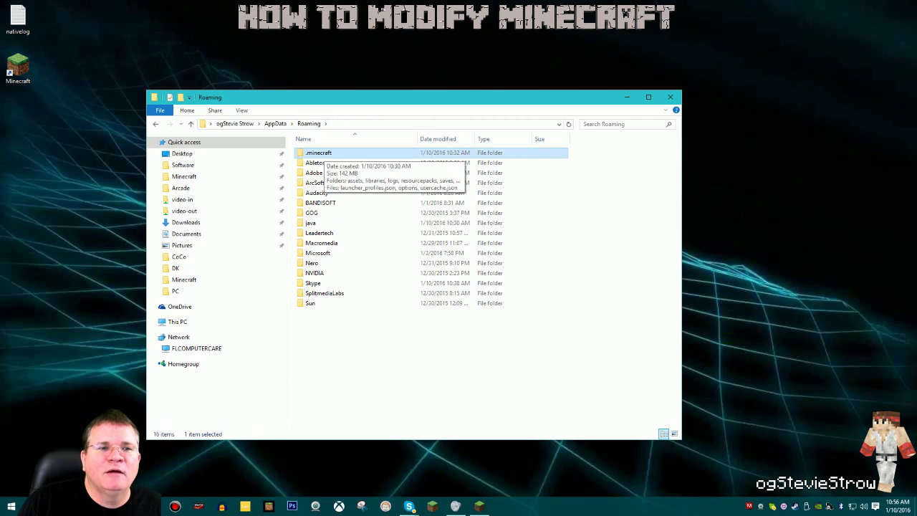
{"action": "right_click", "coordinate": [324, 154]}
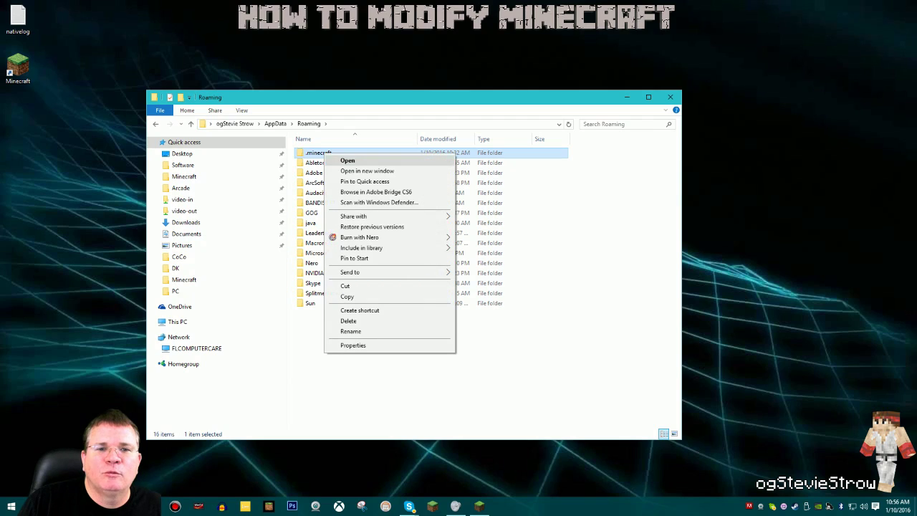
{"action": "mouse_move", "coordinate": [387, 272]}
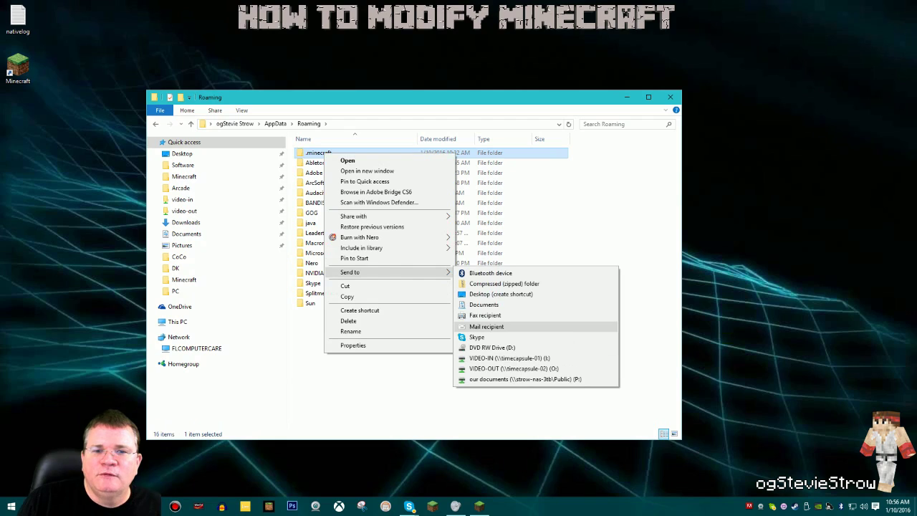
{"action": "left_click", "coordinate": [502, 294]}
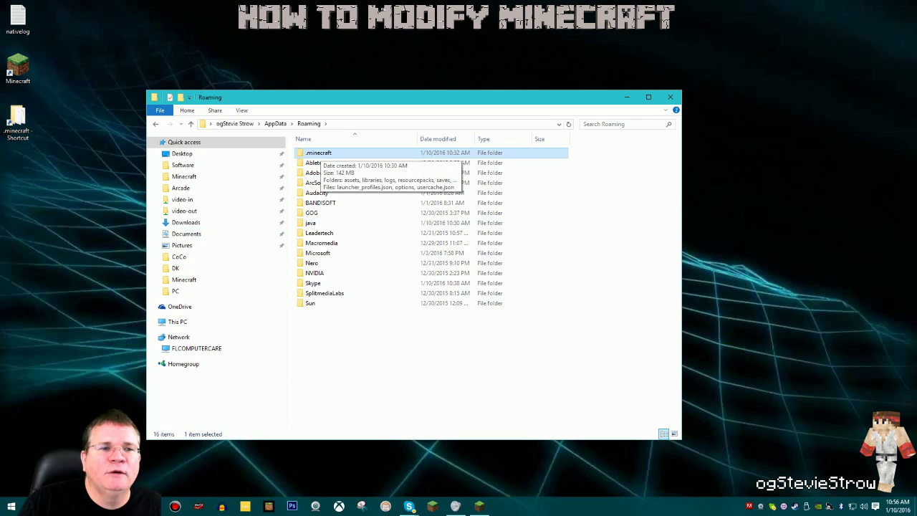
Step: Pin the .minecraft folder to Quick access between Software and Minecraft, and close the file window
{"action": "left_click_drag", "start_coordinate": [319, 152], "coordinate": [236, 173]}
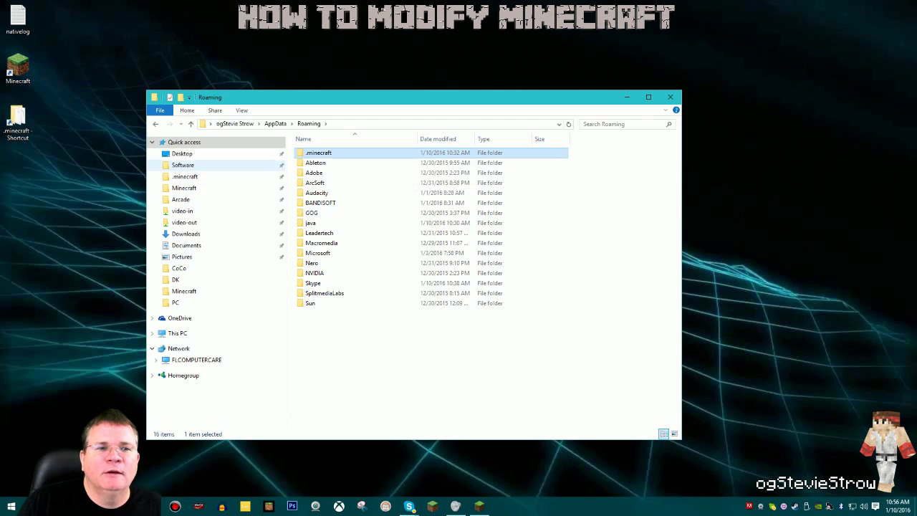
{"action": "left_click", "coordinate": [670, 97]}
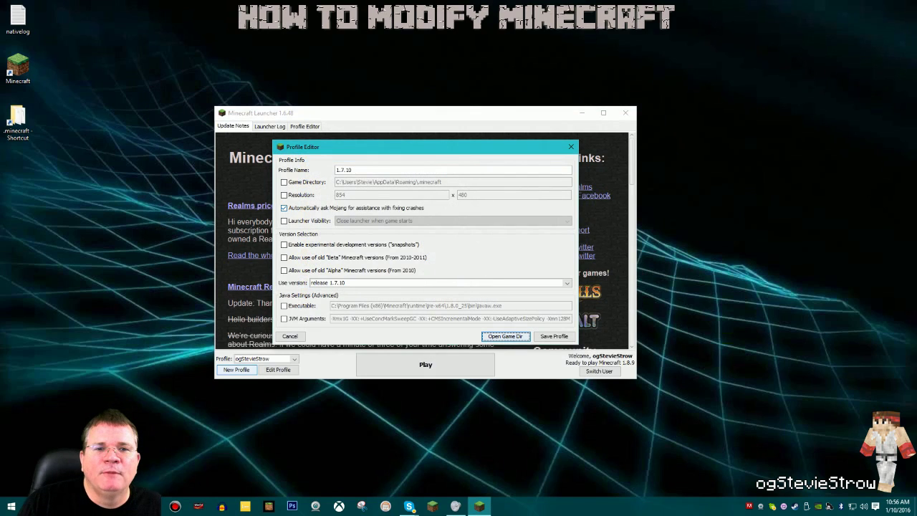
Step: Review the new profile's name and version choice, keeping release 1.7.10 selected
{"action": "left_click", "coordinate": [352, 170]}
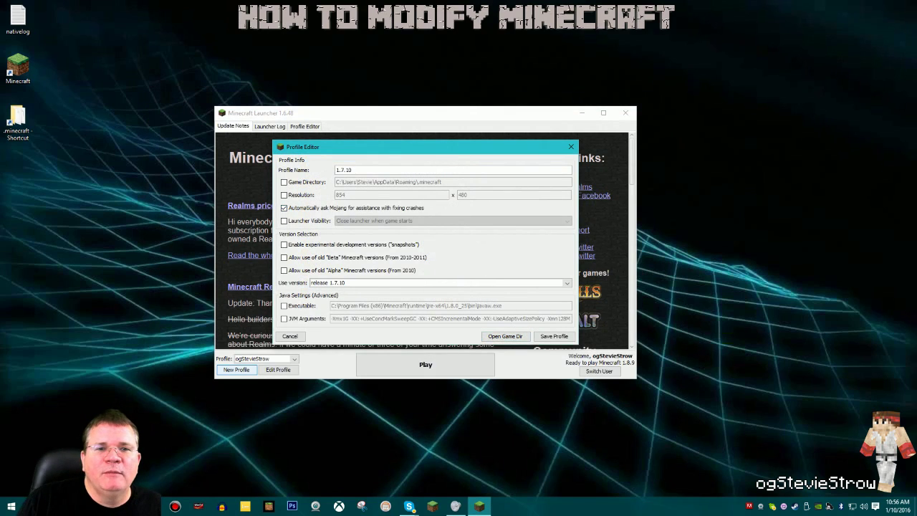
{"action": "left_click", "coordinate": [567, 283]}
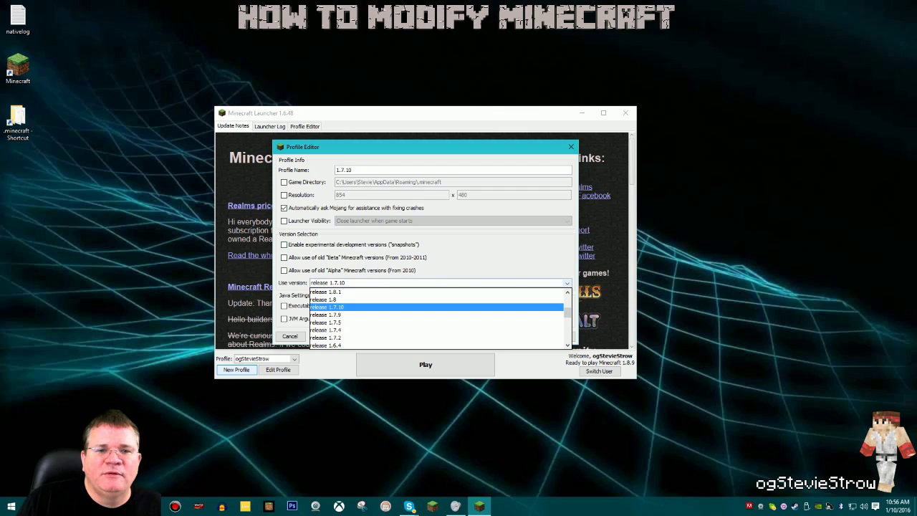
{"action": "key", "text": "Return"}
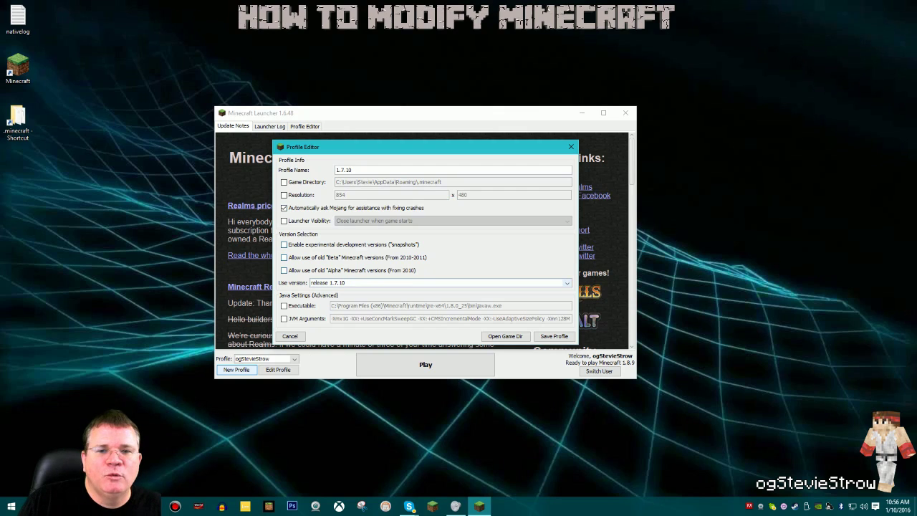
Step: Save the 1.7.10 profile and run the game with it once, quitting at the main menu
{"action": "left_click", "coordinate": [554, 336]}
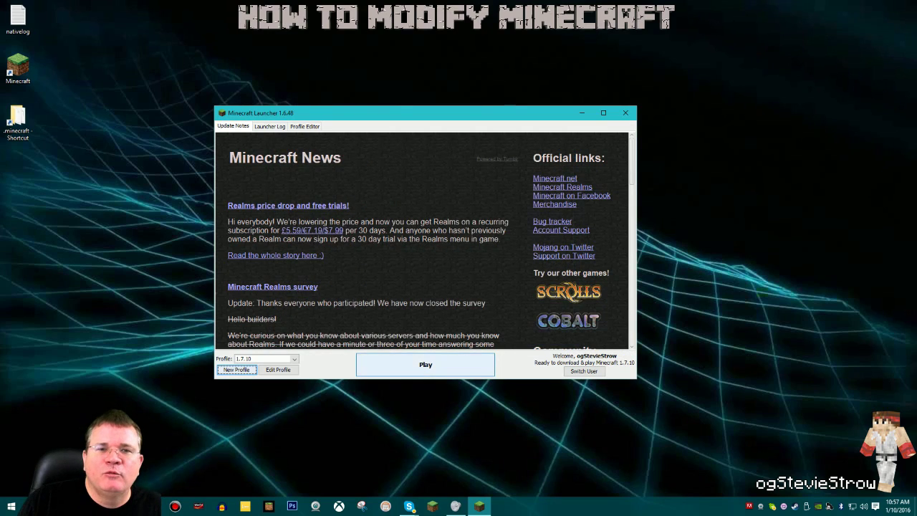
{"action": "left_click", "coordinate": [426, 364]}
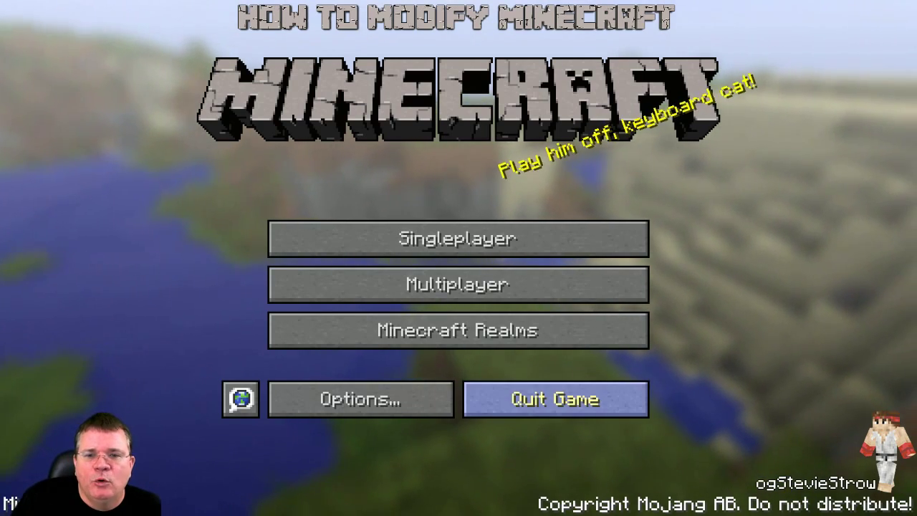
{"action": "left_click", "coordinate": [555, 399]}
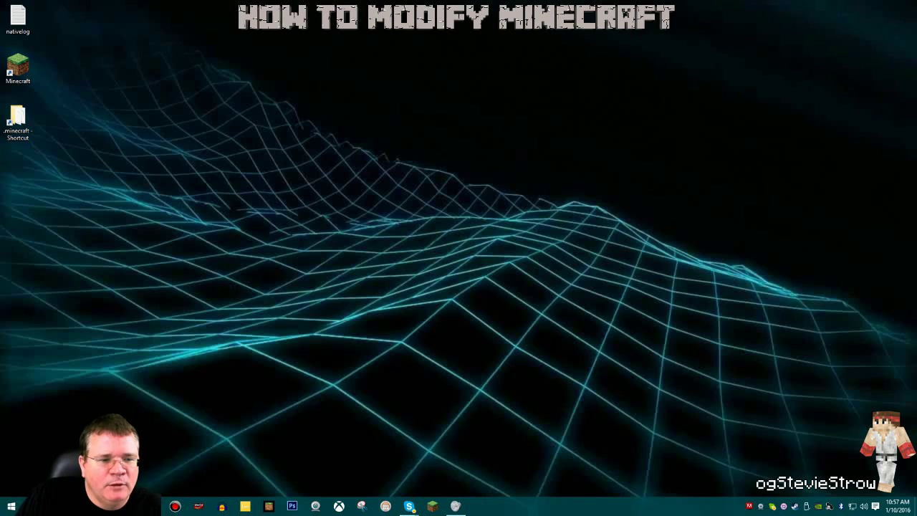
Step: Switch to the Forge website in the browser and save the recommended Windows installer for Minecraft 1.7.10 in Downloads
{"action": "key", "text": "alt+Tab"}
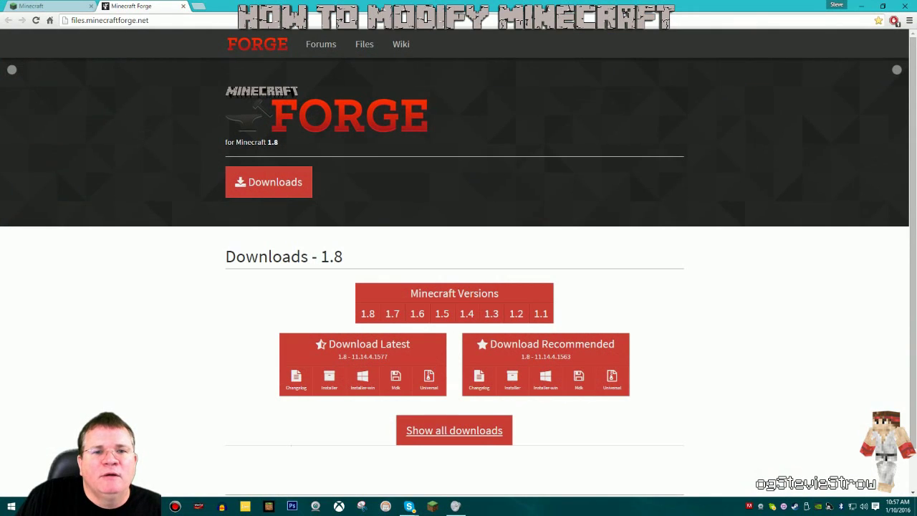
{"action": "mouse_move", "coordinate": [392, 313]}
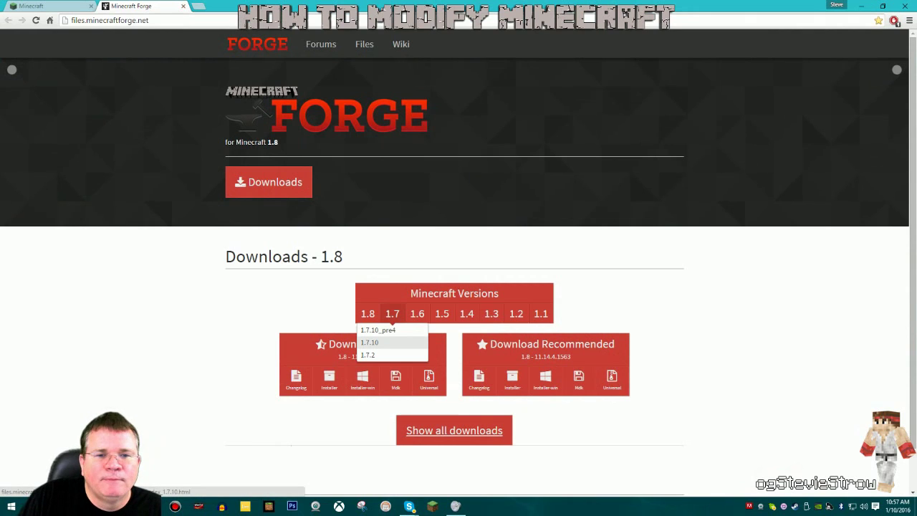
{"action": "left_click", "coordinate": [370, 343]}
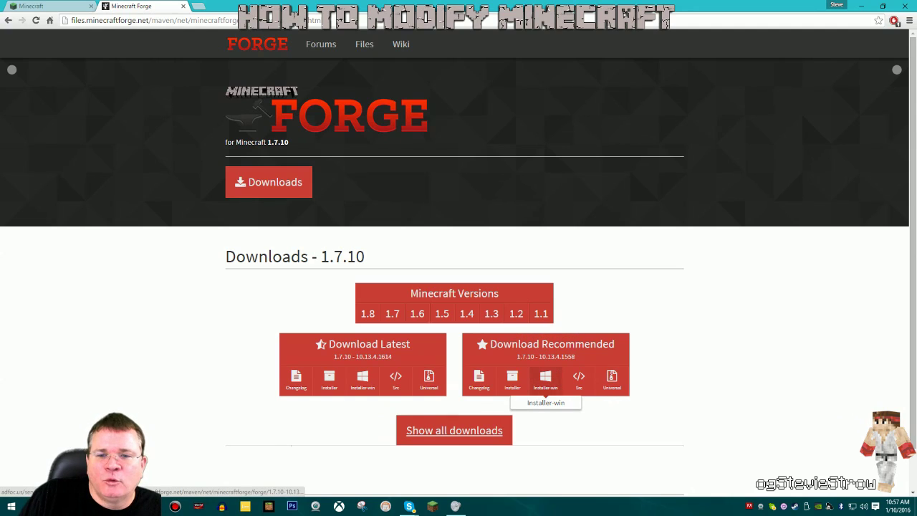
{"action": "left_click", "coordinate": [545, 378]}
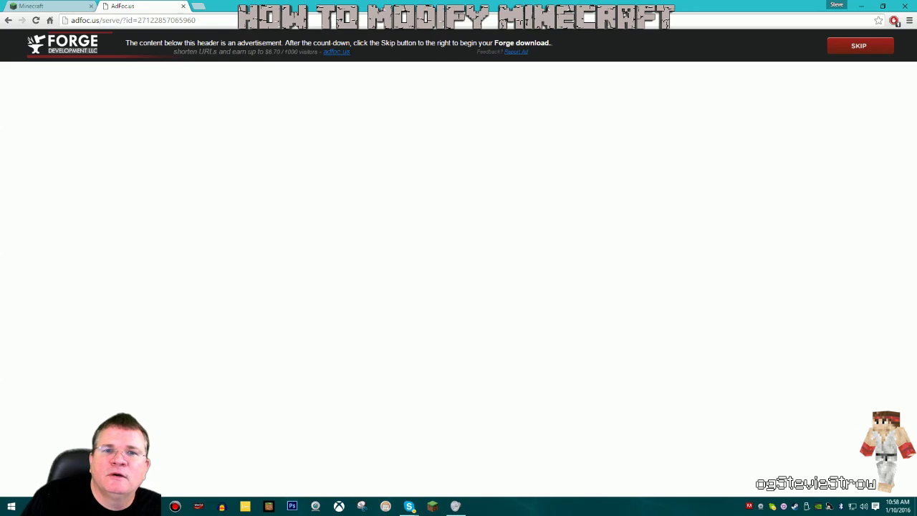
{"action": "left_click", "coordinate": [859, 46]}
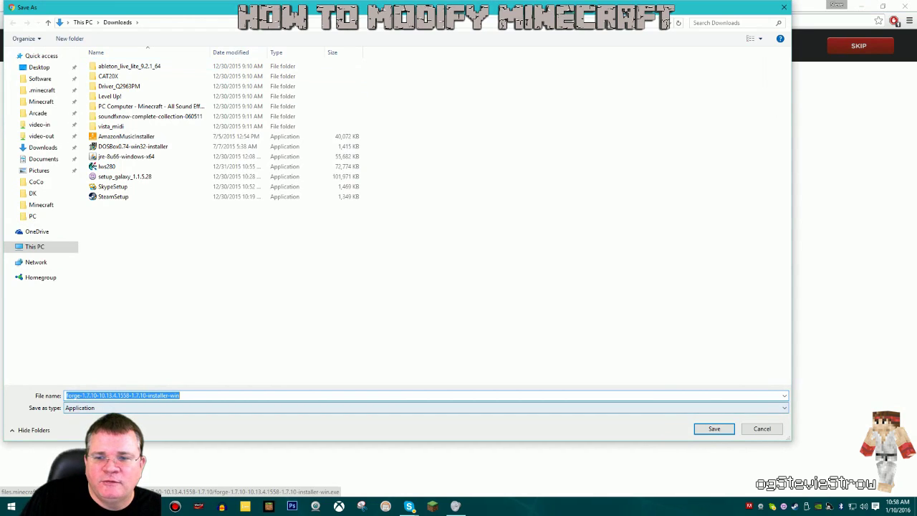
{"action": "key", "text": "Return"}
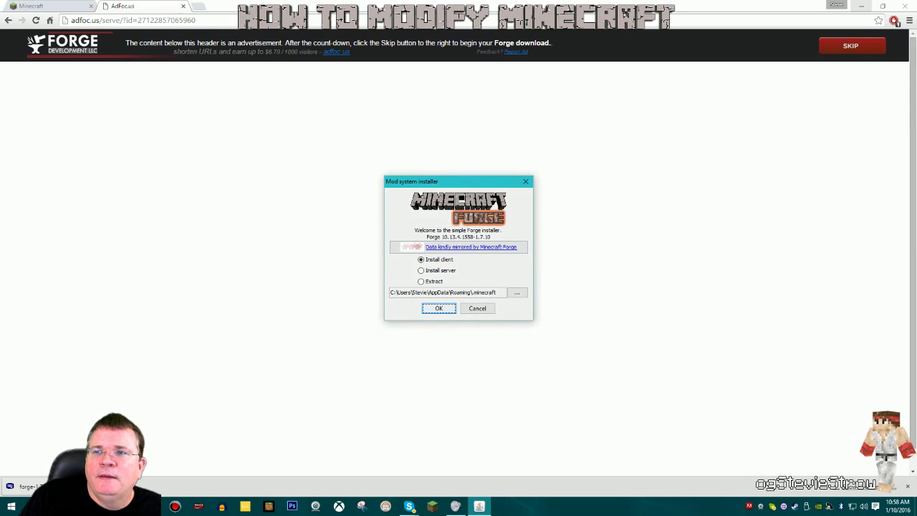
Step: Minimize the browser and install the Forge 10.13.4.1558-1.7.10 client into the .minecraft folder
{"action": "left_click", "coordinate": [861, 5]}
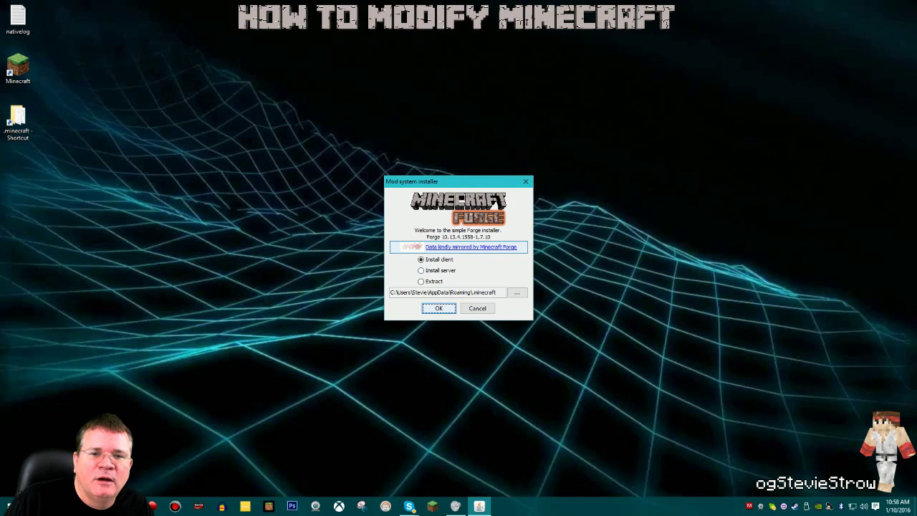
{"action": "key", "text": "Return"}
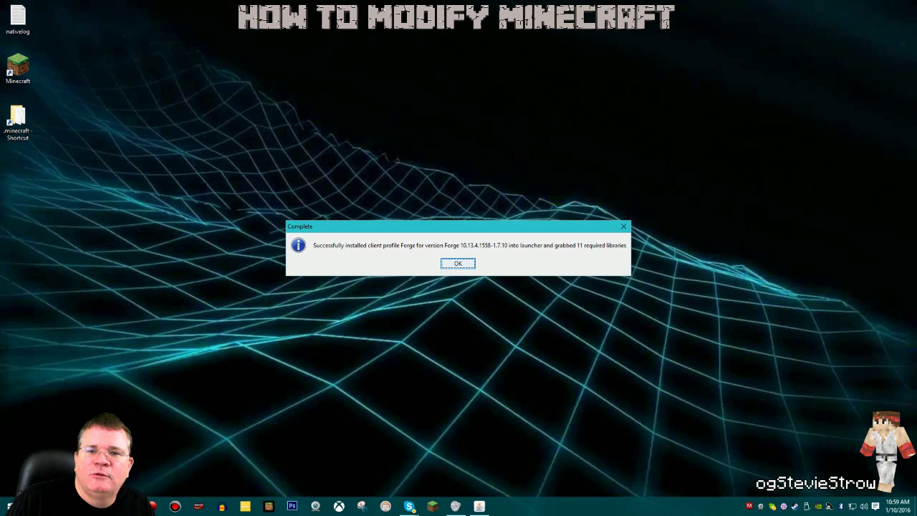
{"action": "key", "text": "Return"}
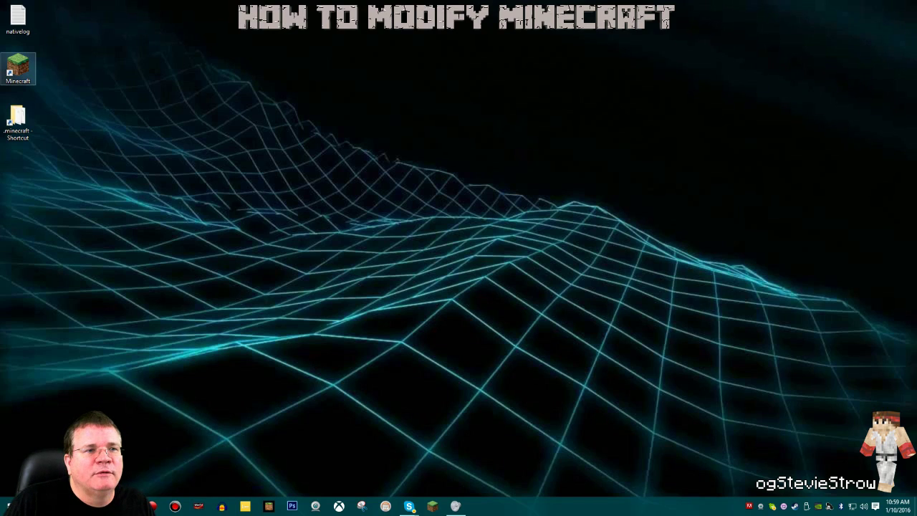
Step: Reopen the Minecraft launcher, rename the Forge profile to "1.7.10 mods", and save it
{"action": "double_click", "coordinate": [18, 68]}
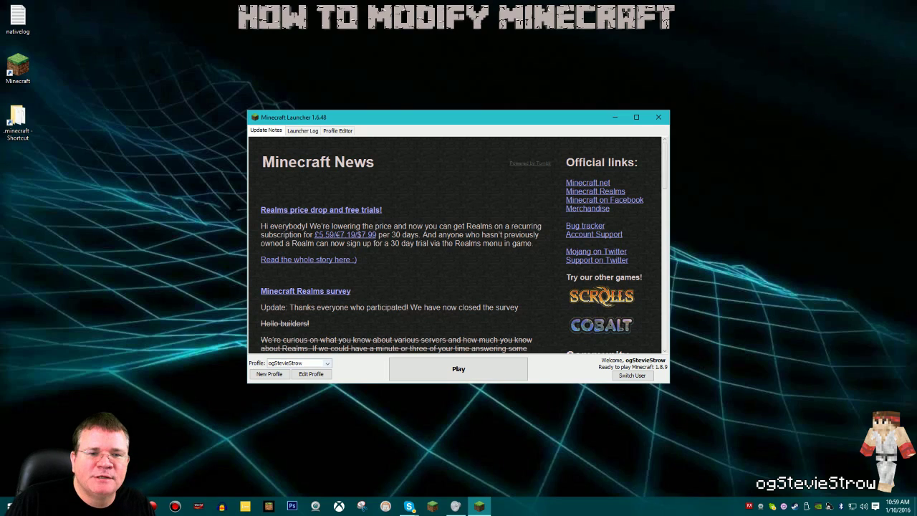
{"action": "left_click", "coordinate": [297, 363]}
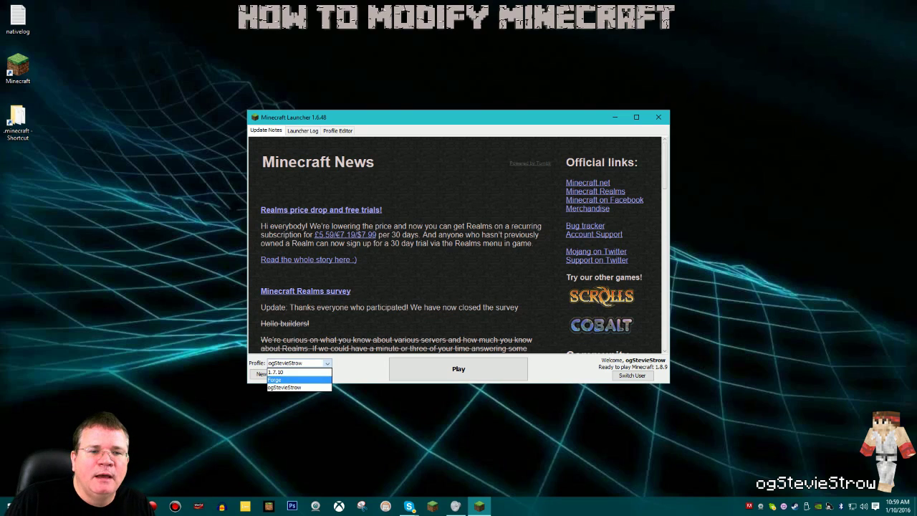
{"action": "left_click", "coordinate": [287, 379]}
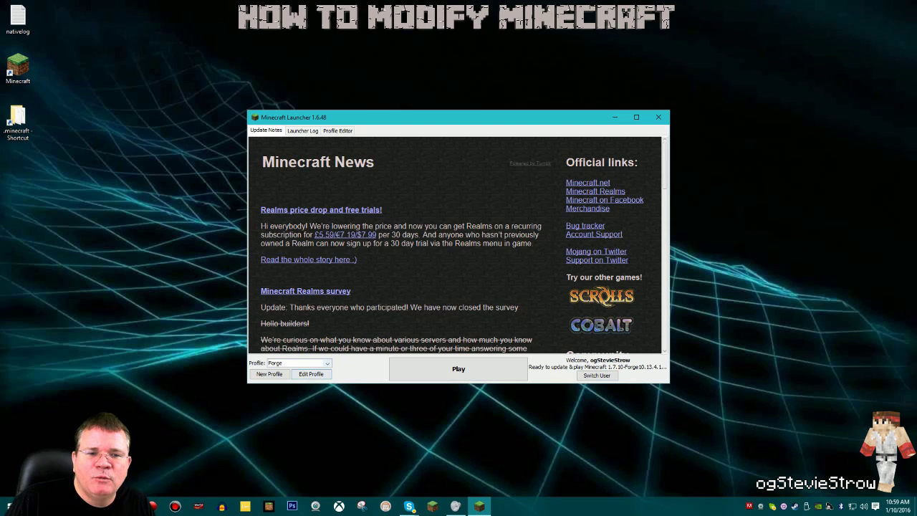
{"action": "left_click", "coordinate": [311, 374]}
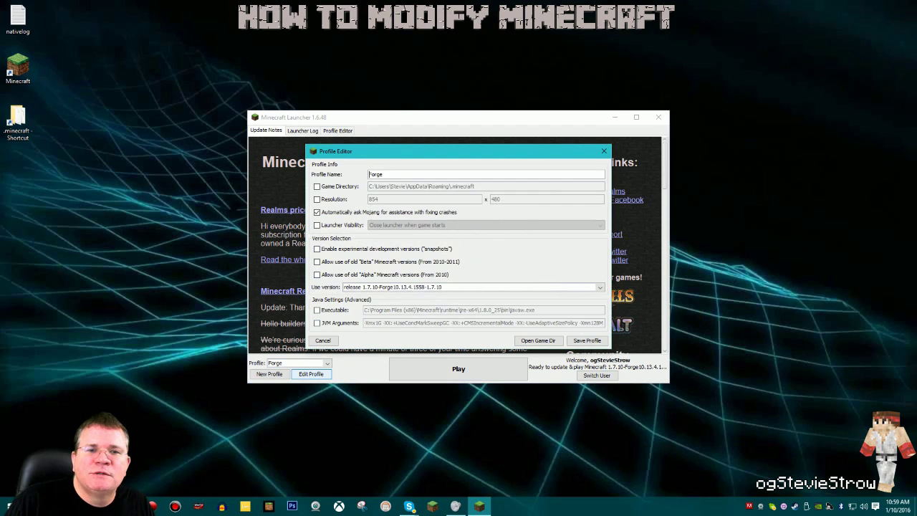
{"action": "key", "text": "ctrl+a"}
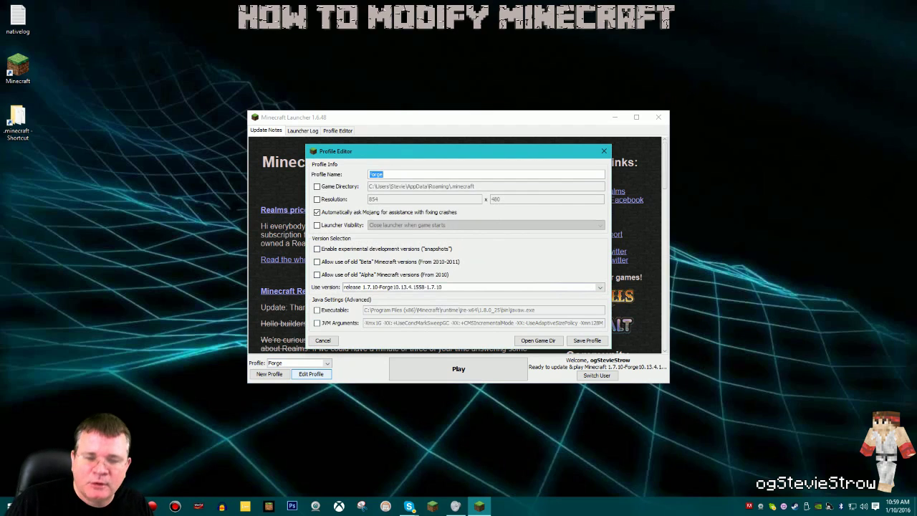
{"action": "type", "text": "1.7.10 mods"}
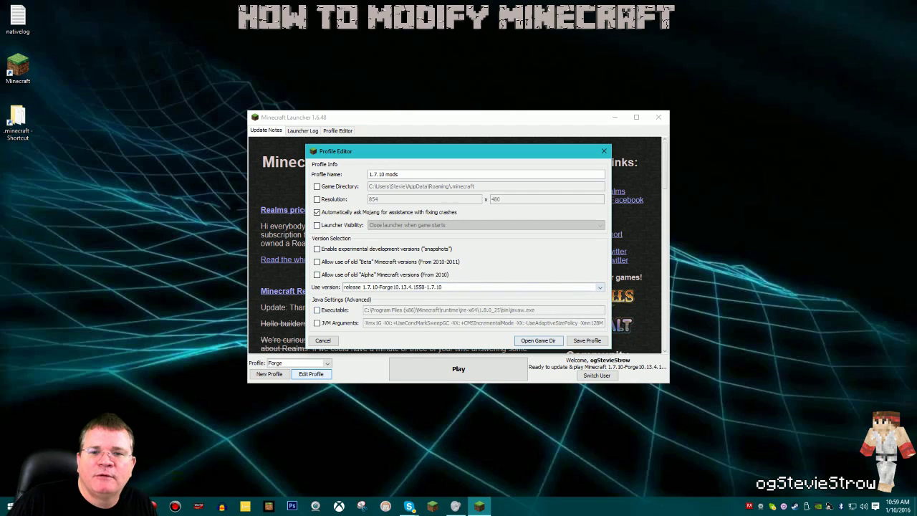
{"action": "left_click", "coordinate": [587, 341]}
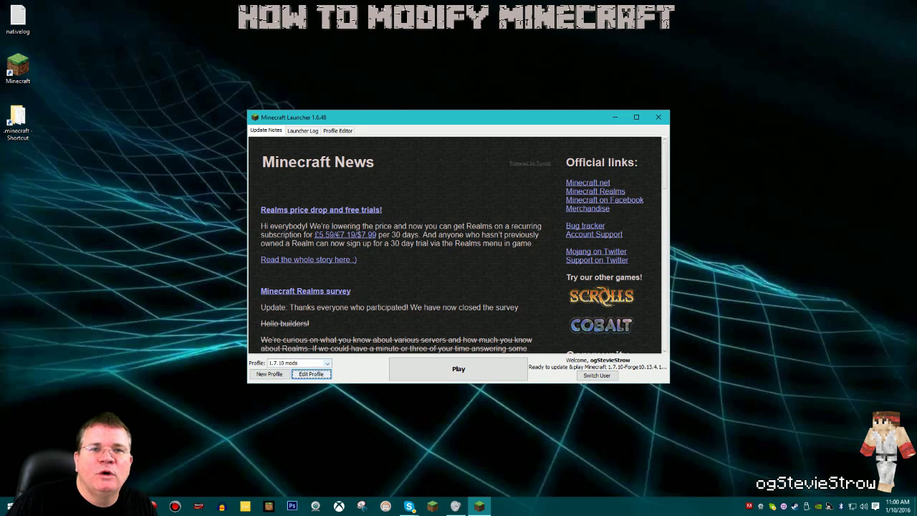
Step: Check the launcher's profile choices, keep "1.7.10 mods" selected, and start the game with it
{"action": "left_click", "coordinate": [299, 363]}
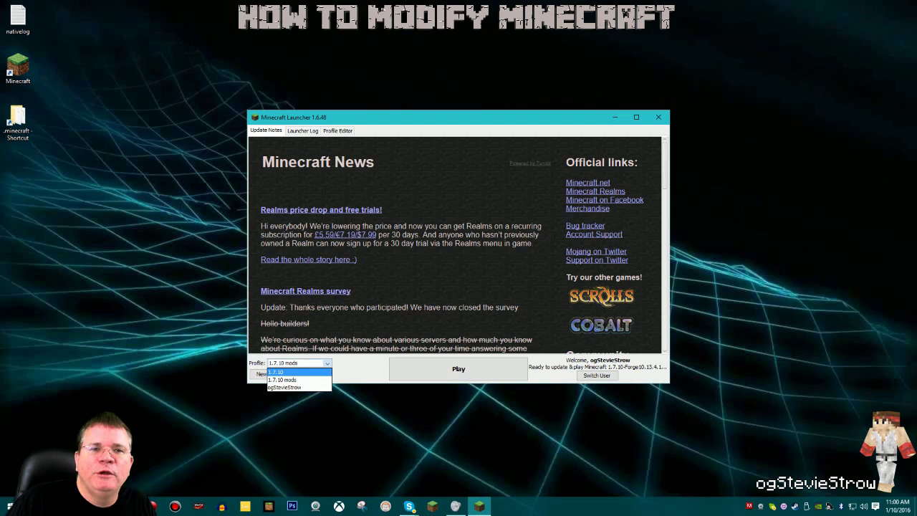
{"action": "key", "text": "Return"}
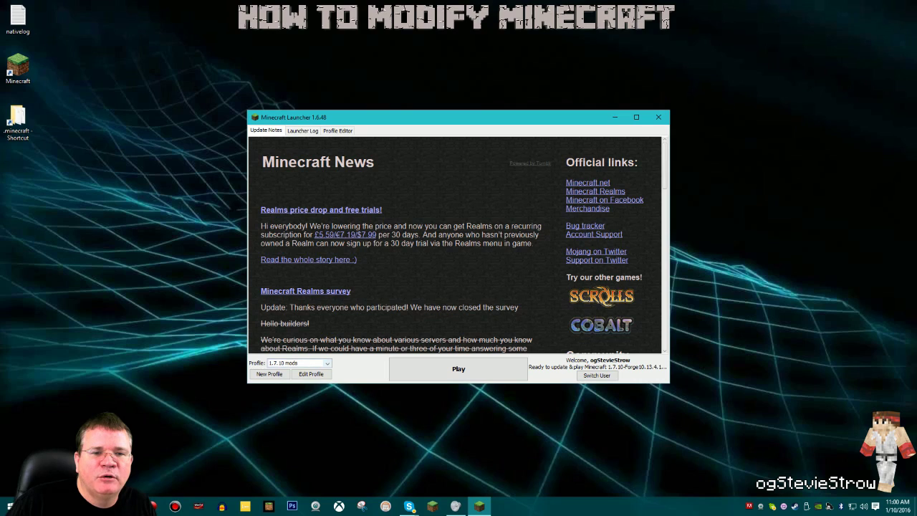
{"action": "left_click", "coordinate": [327, 363]}
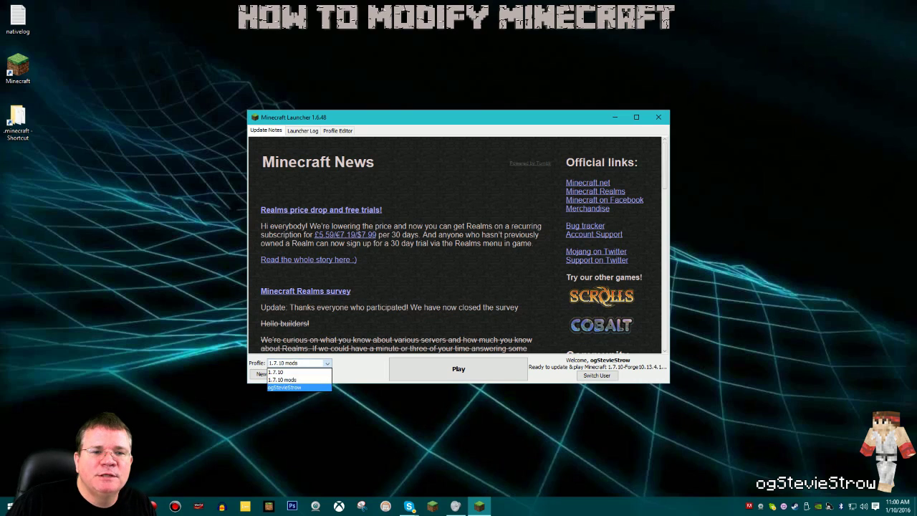
{"action": "key", "text": "Up"}
{"action": "key", "text": "Up"}
{"action": "key", "text": "Down"}
{"action": "key", "text": "Return"}
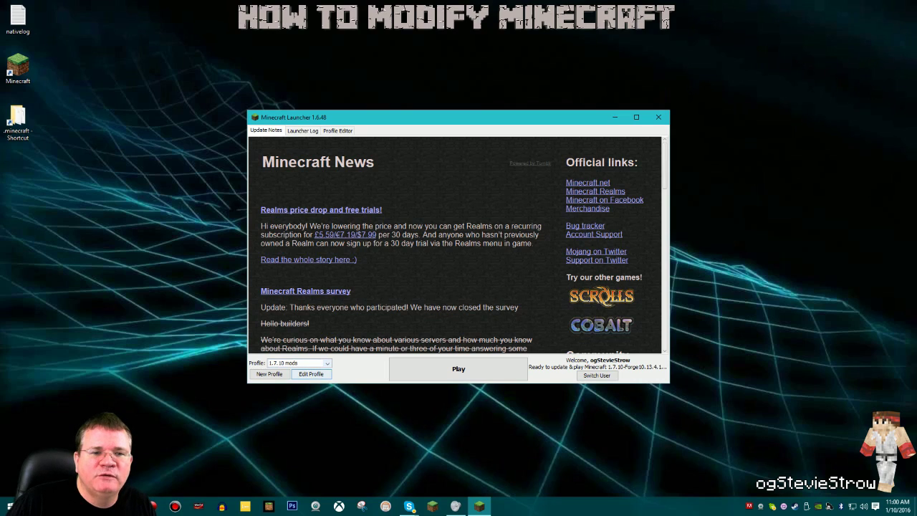
{"action": "key", "text": "Return"}
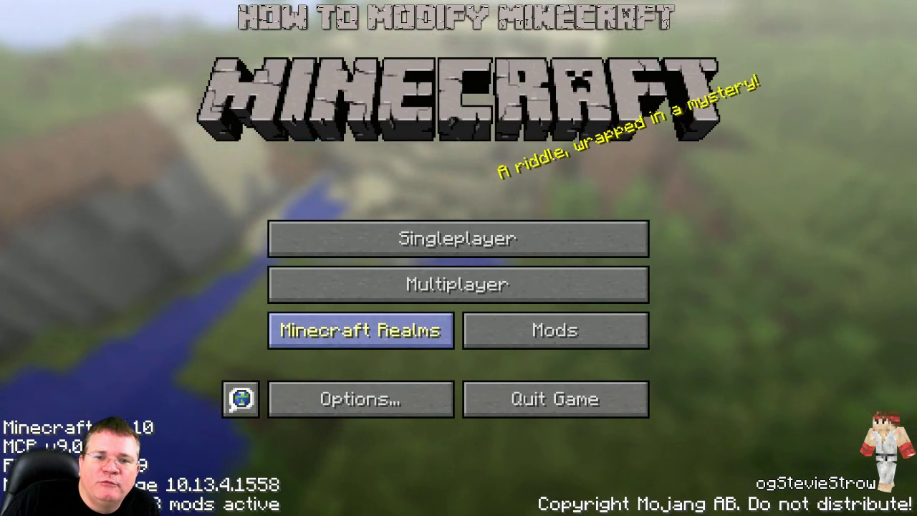
Step: Examine the Minecraft Coder Pack, Forge Mod Loader and Minecraft Forge entries in the game's mod list
{"action": "left_click", "coordinate": [555, 330]}
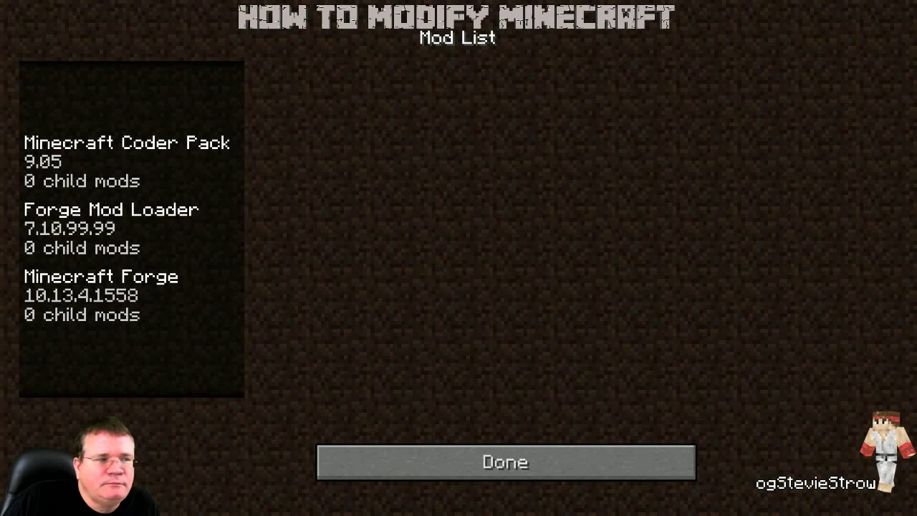
{"action": "left_click", "coordinate": [126, 161]}
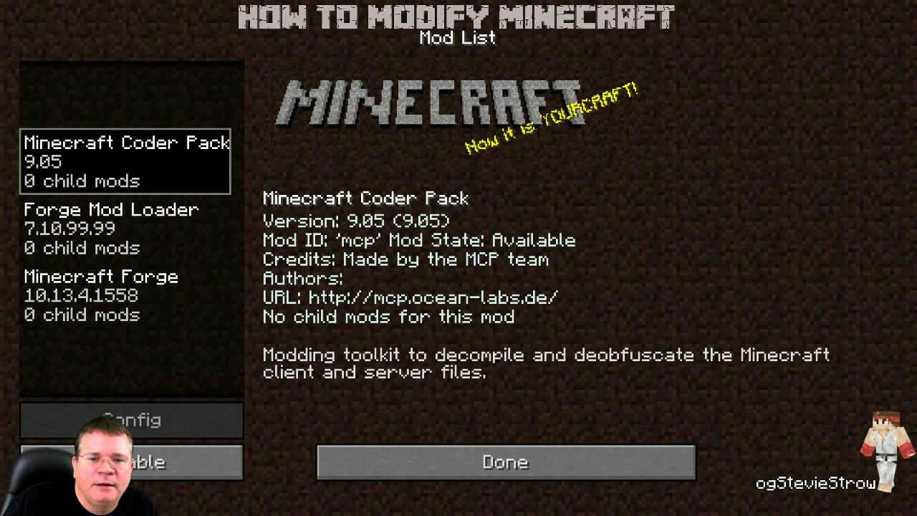
{"action": "left_click", "coordinate": [111, 228]}
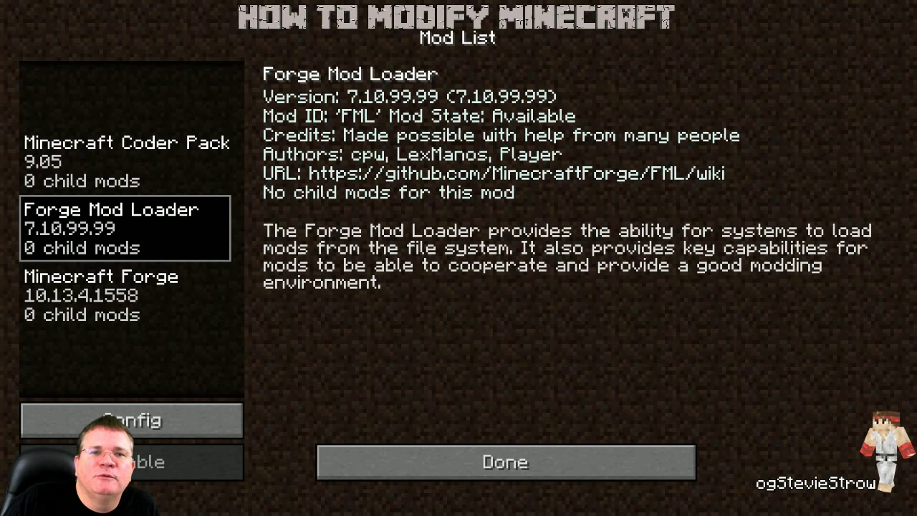
{"action": "left_click", "coordinate": [101, 295]}
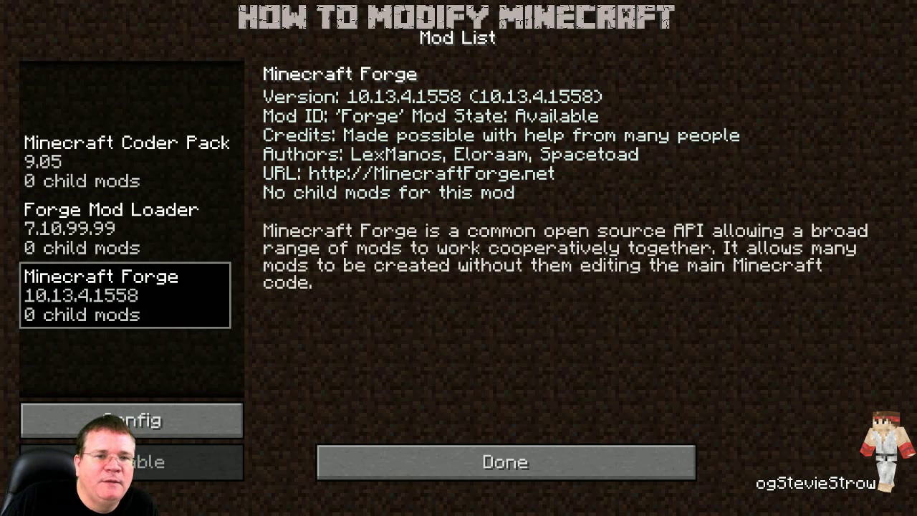
{"action": "left_click", "coordinate": [111, 227]}
{"action": "left_click", "coordinate": [112, 161]}
{"action": "left_click", "coordinate": [101, 296]}
{"action": "left_click", "coordinate": [111, 228]}
{"action": "left_click", "coordinate": [111, 161]}
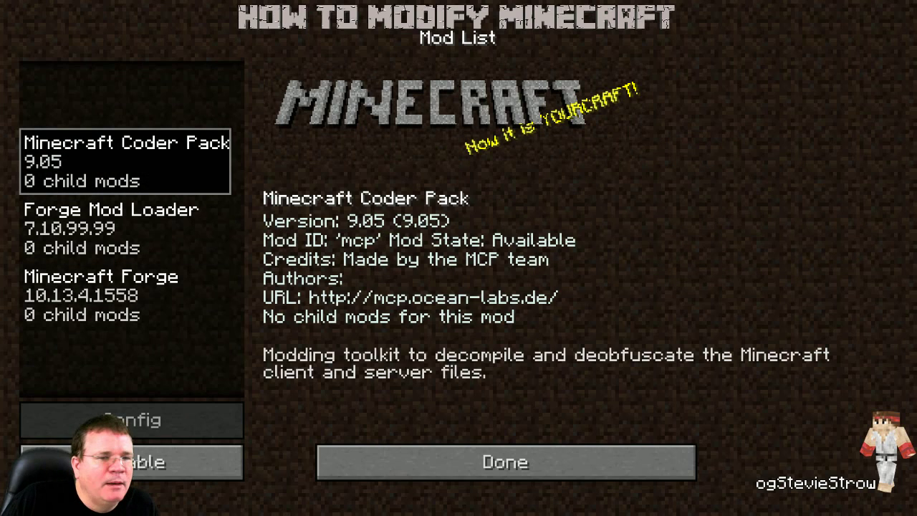
{"action": "left_click", "coordinate": [101, 295]}
{"action": "left_click", "coordinate": [112, 228]}
{"action": "left_click", "coordinate": [111, 161]}
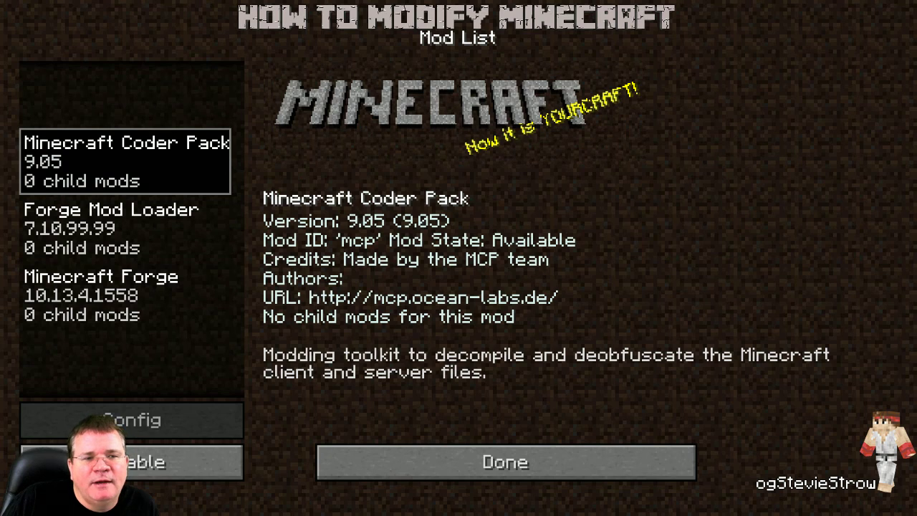
{"action": "left_click", "coordinate": [101, 296]}
{"action": "left_click", "coordinate": [112, 228]}
{"action": "left_click", "coordinate": [111, 162]}
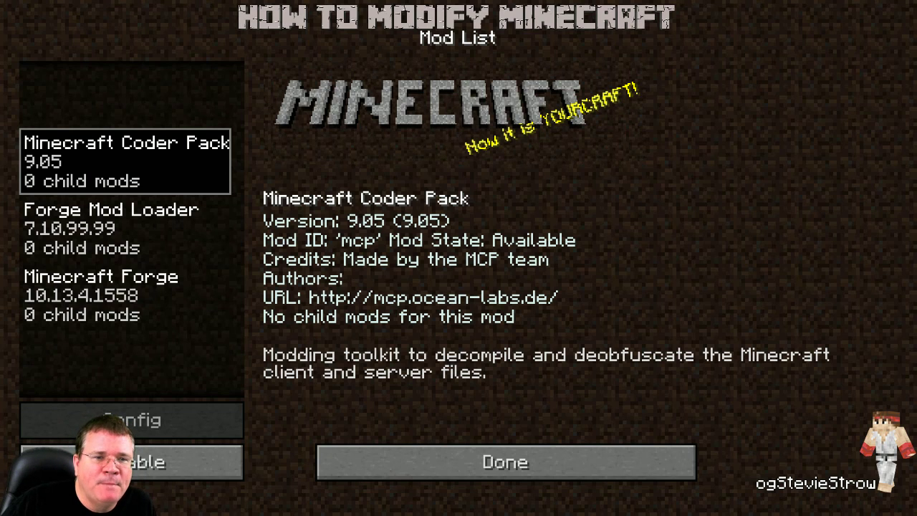
{"action": "left_click", "coordinate": [505, 462]}
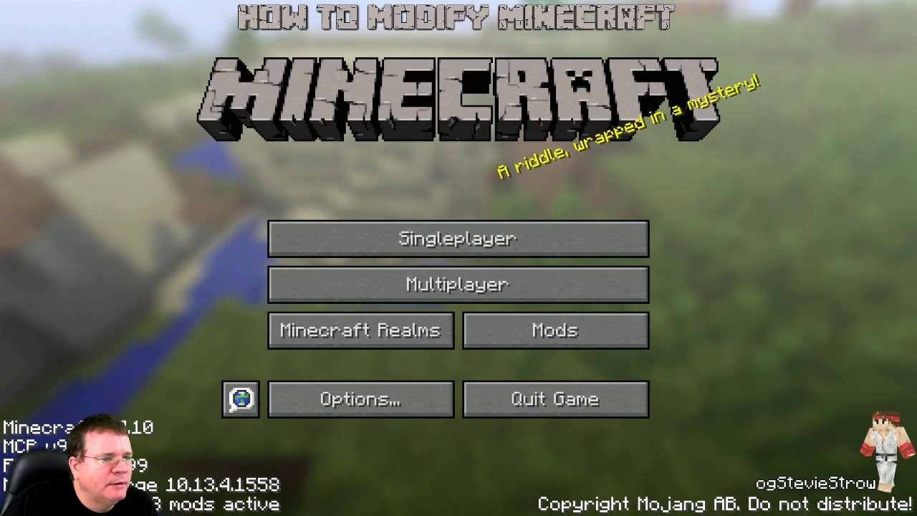
Step: Quit the modded game and return to the Forge download page in the browser
{"action": "left_click", "coordinate": [555, 399]}
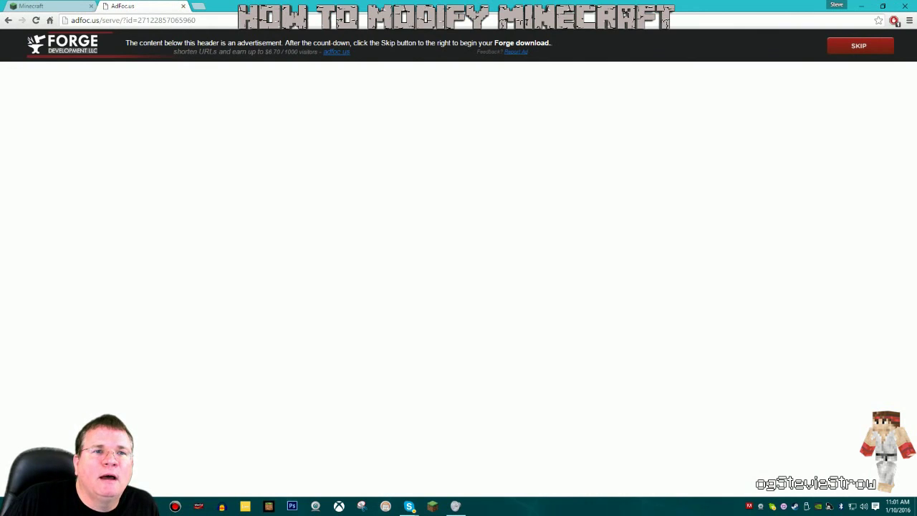
{"action": "left_click", "coordinate": [199, 5]}
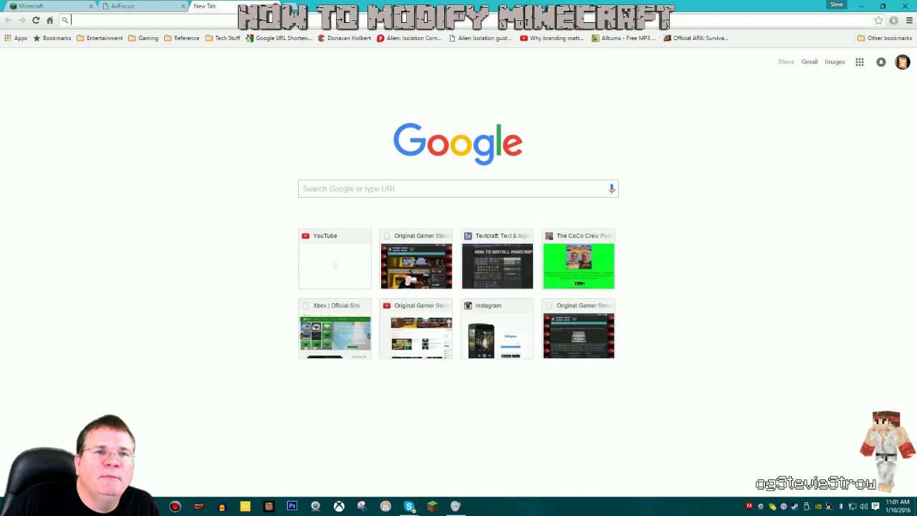
{"action": "key", "text": "ctrl+w"}
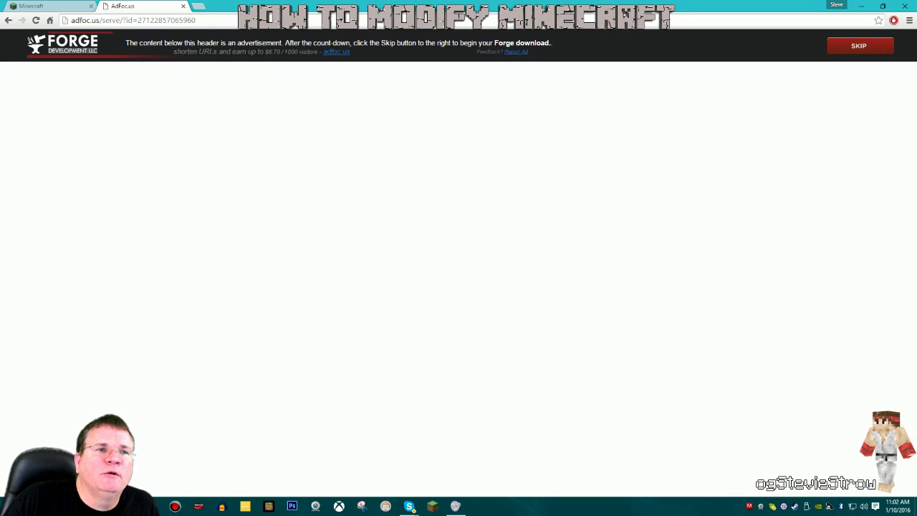
Step: Search the web for "optifine" from a new page and open the official OptiFine website
{"action": "key", "text": "alt+Home"}
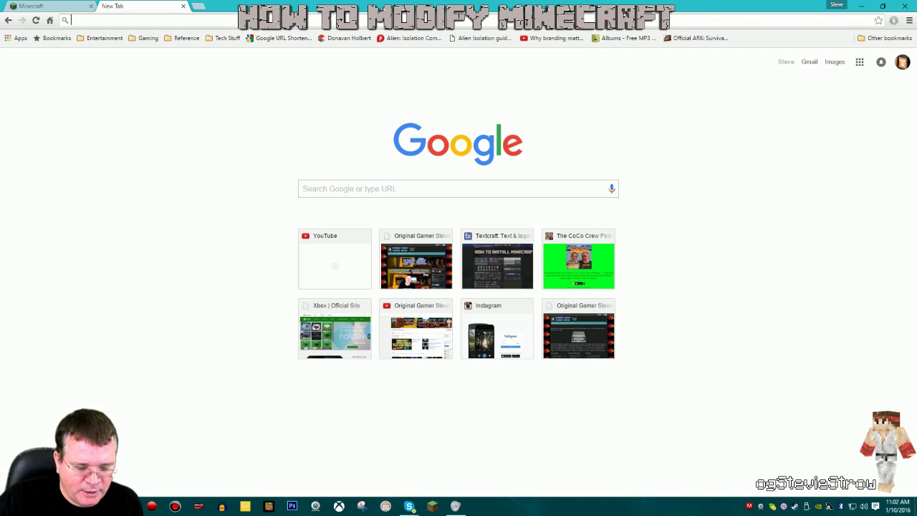
{"action": "type", "text": "op"}
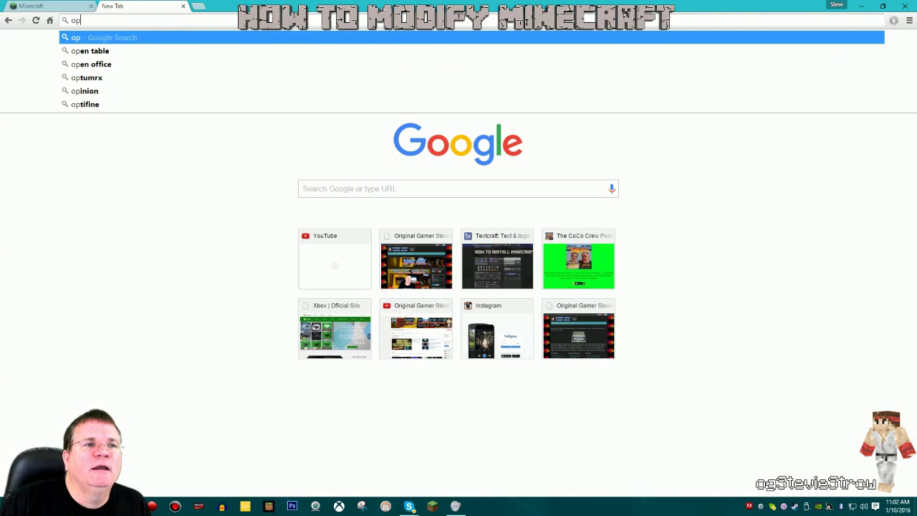
{"action": "type", "text": "ti"}
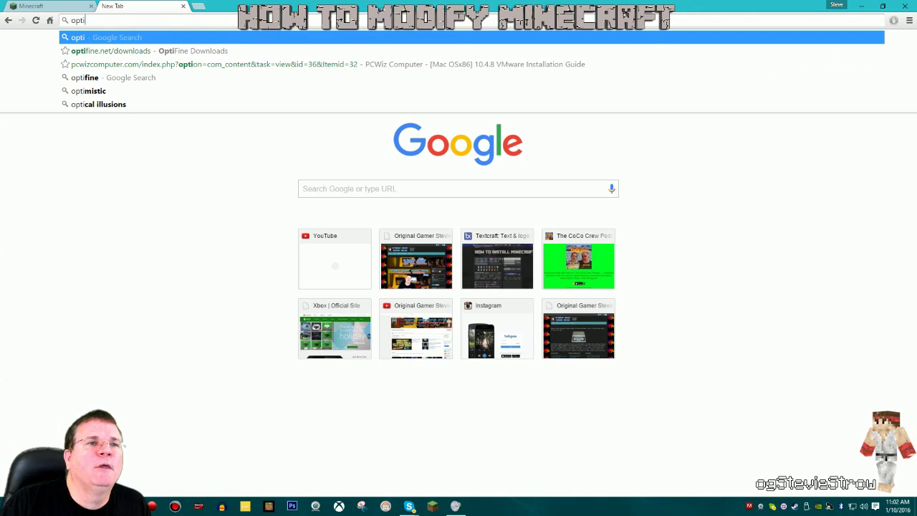
{"action": "type", "text": "fine"}
{"action": "key", "text": "Return"}
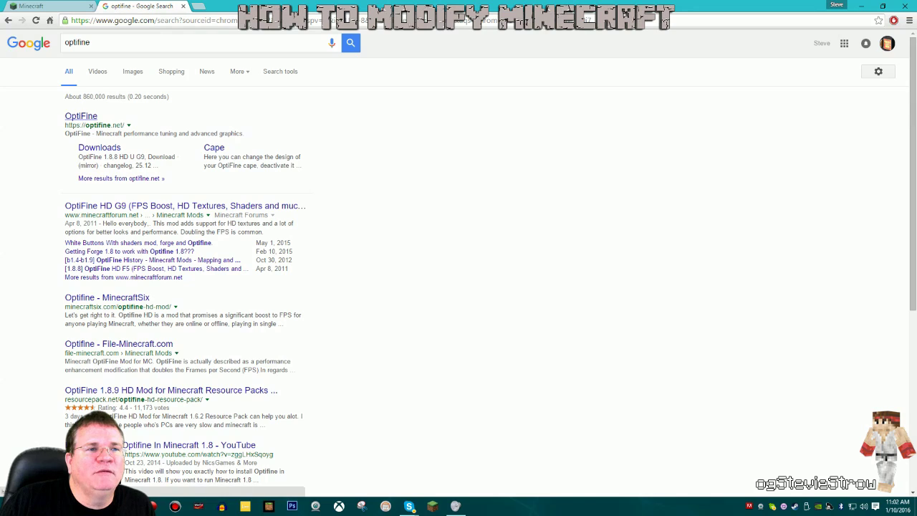
{"action": "left_click", "coordinate": [81, 116]}
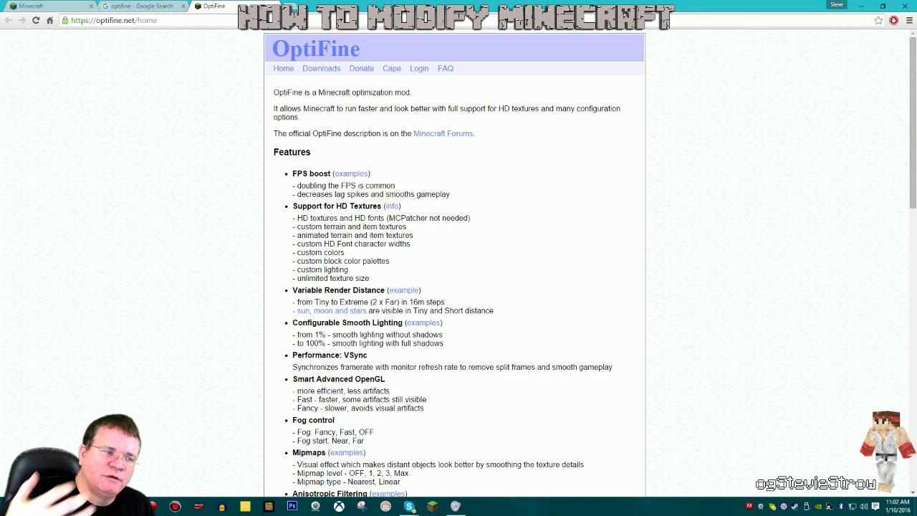
Step: Look over the OptiFine features, then open the site's downloads list and choose OptiFine 1.7.10 HD U C1 for download
{"action": "scroll", "coordinate": [458, 258], "scroll_direction": "down", "scroll_amount": 7}
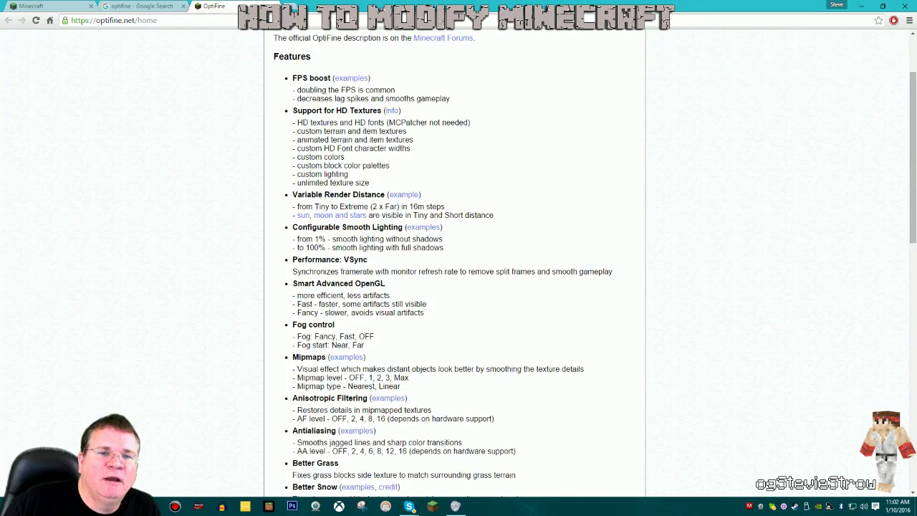
{"action": "scroll", "coordinate": [459, 258], "scroll_direction": "up", "scroll_amount": 3}
{"action": "scroll", "coordinate": [459, 258], "scroll_direction": "up", "scroll_amount": 4}
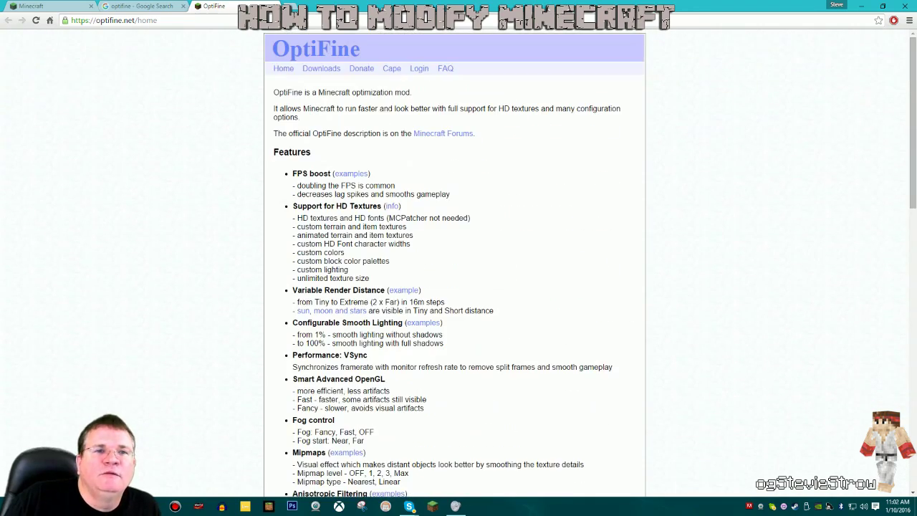
{"action": "left_click", "coordinate": [321, 68]}
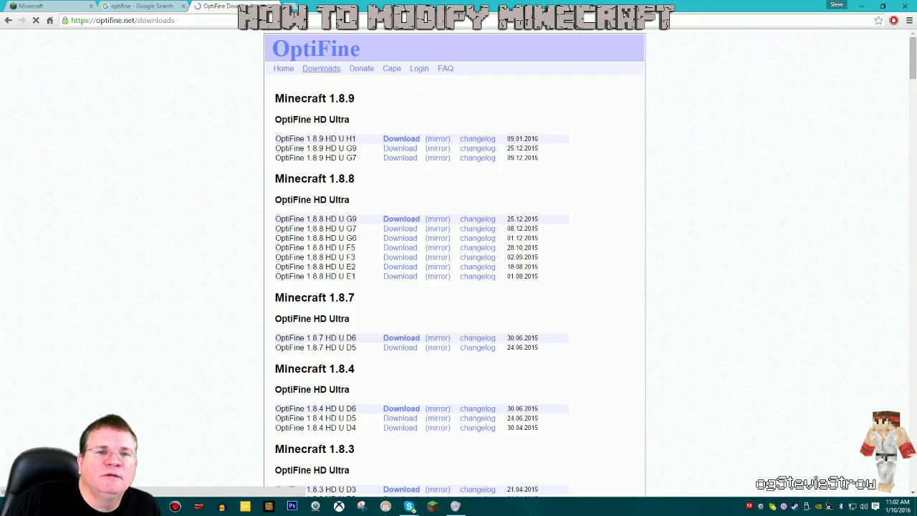
{"action": "scroll", "coordinate": [454, 265], "scroll_direction": "down", "scroll_amount": 6}
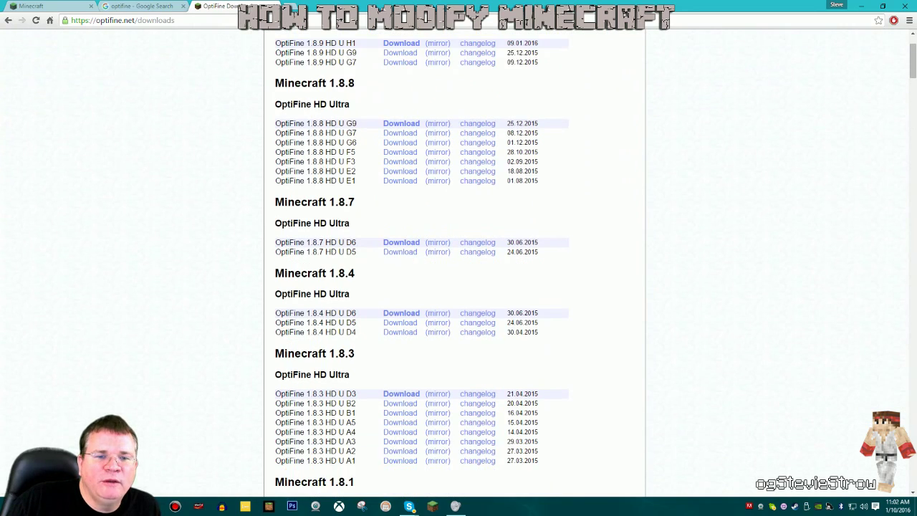
{"action": "scroll", "coordinate": [454, 265], "scroll_direction": "down", "scroll_amount": 5}
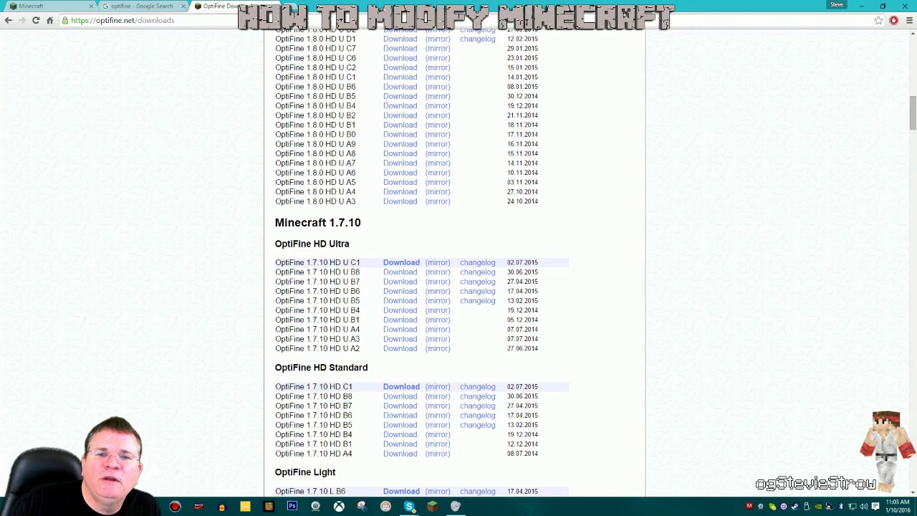
{"action": "scroll", "coordinate": [459, 258], "scroll_direction": "down", "scroll_amount": 1}
{"action": "scroll", "coordinate": [459, 258], "scroll_direction": "up", "scroll_amount": 1}
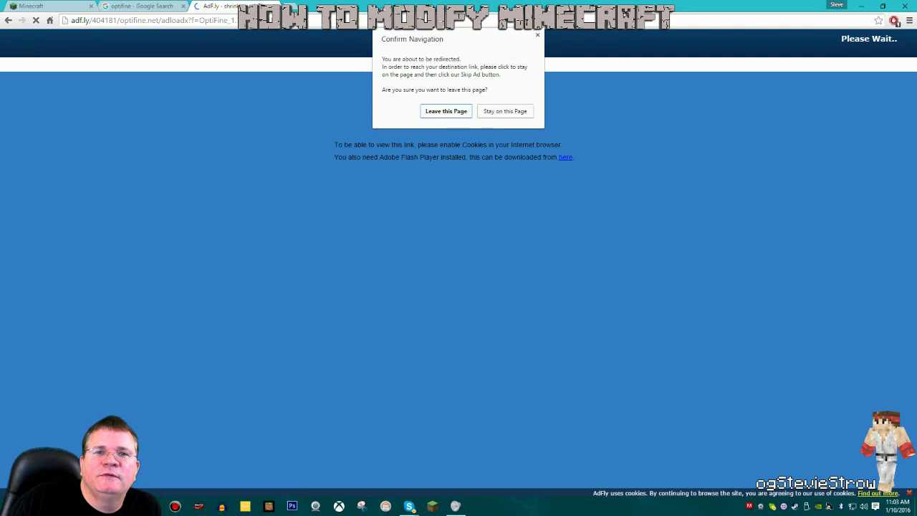
Step: Get through the ad redirect page and save the OptiFine_1.7.10_HD_U_C1 jar file in the Downloads folder
{"action": "key", "text": "Escape"}
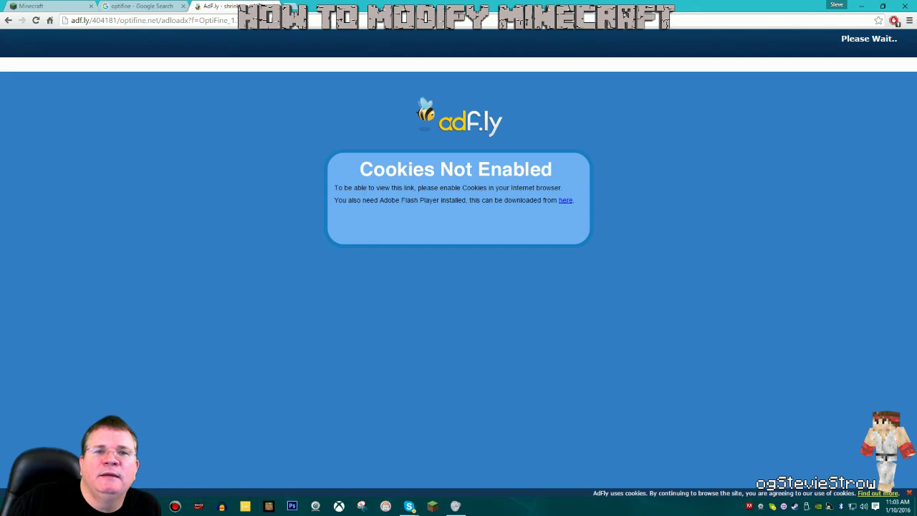
{"action": "key", "text": "F5"}
{"action": "key", "text": "Return"}
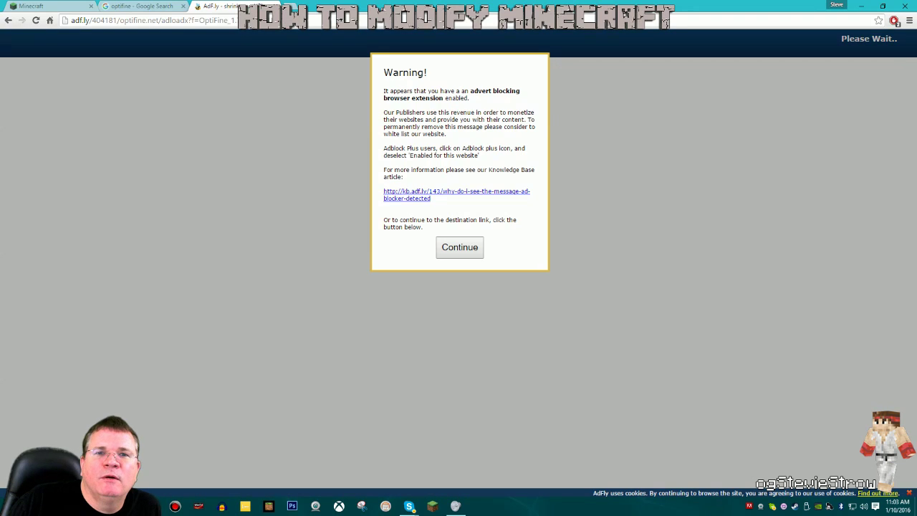
{"action": "left_click", "coordinate": [460, 246]}
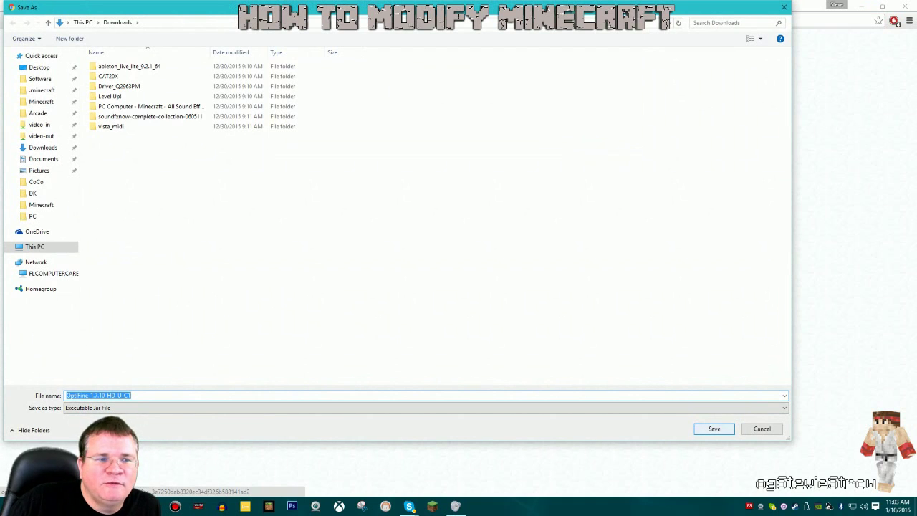
{"action": "key", "text": "Return"}
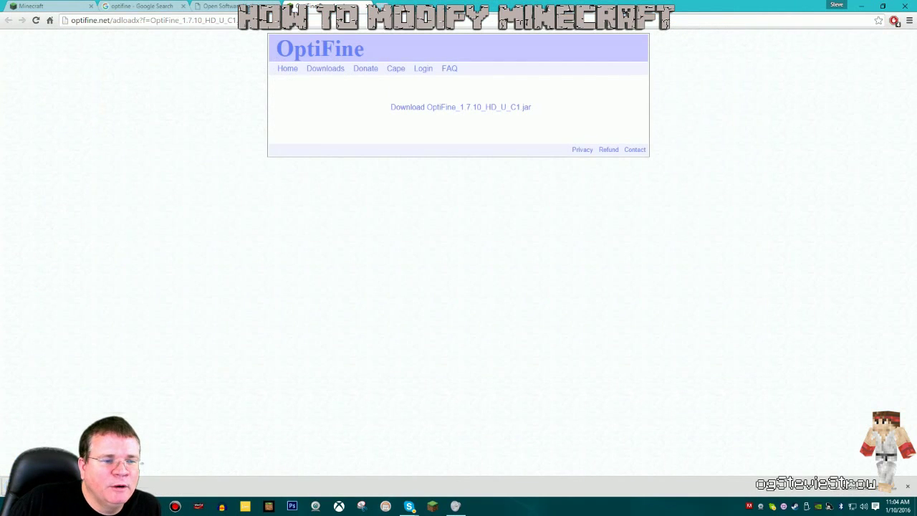
Step: Switch to the desktop, open the mods folder inside .minecraft, and move its window aside to make room for another
{"action": "left_click", "coordinate": [861, 5]}
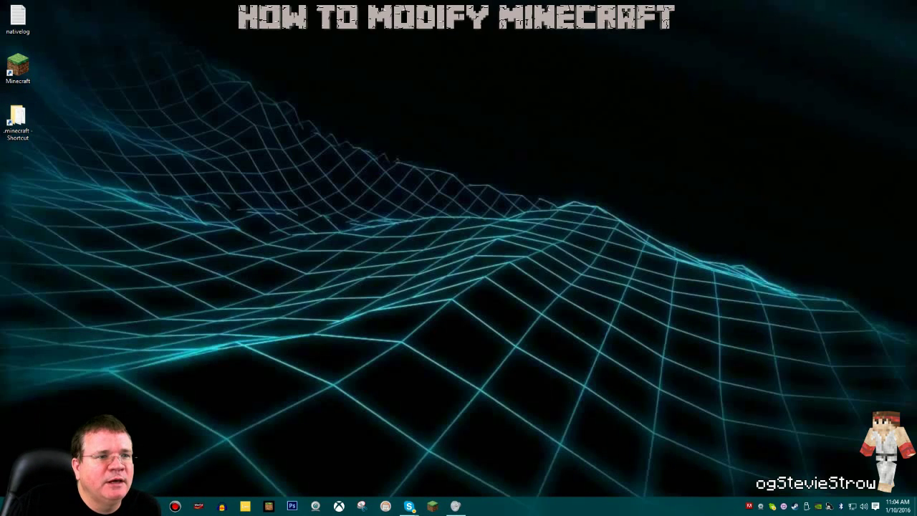
{"action": "double_click", "coordinate": [18, 122]}
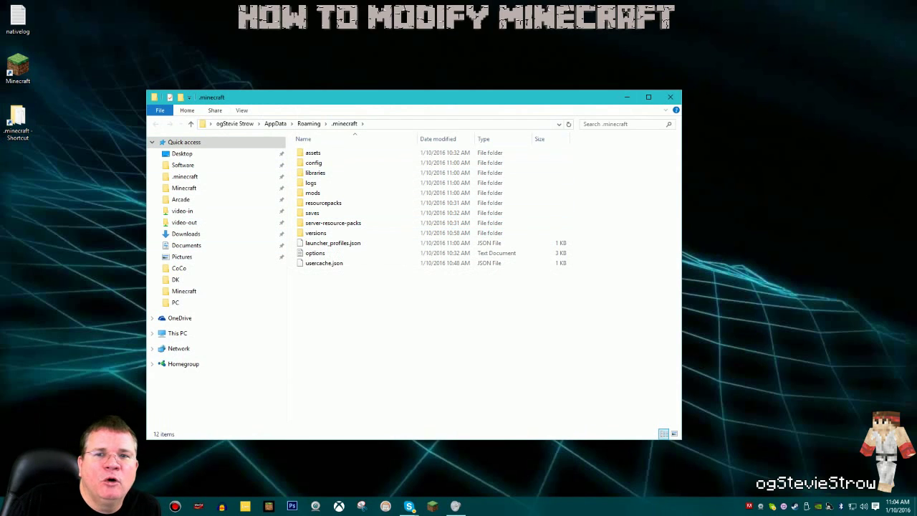
{"action": "left_click", "coordinate": [670, 97]}
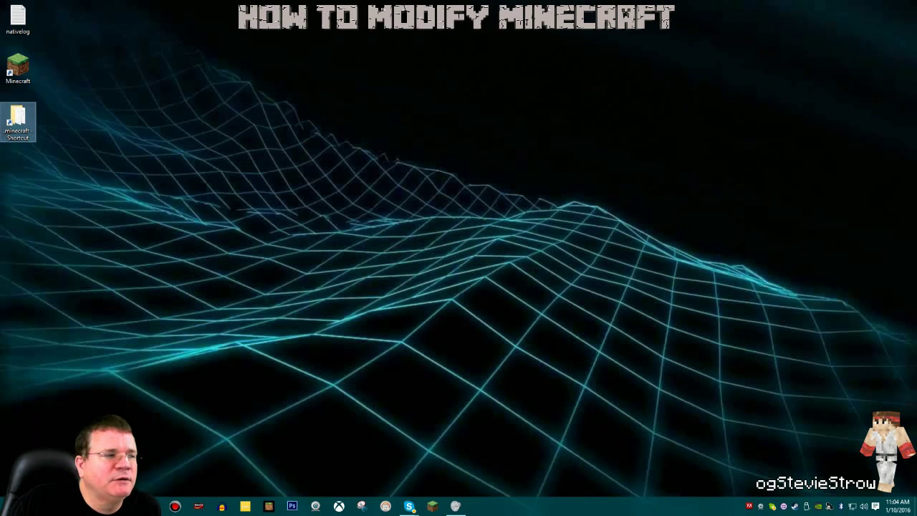
{"action": "double_click", "coordinate": [18, 120]}
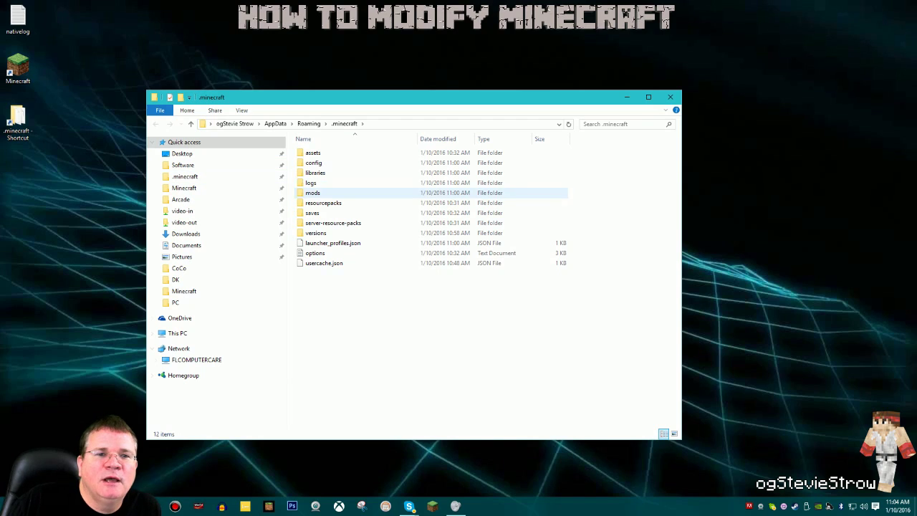
{"action": "double_click", "coordinate": [313, 193]}
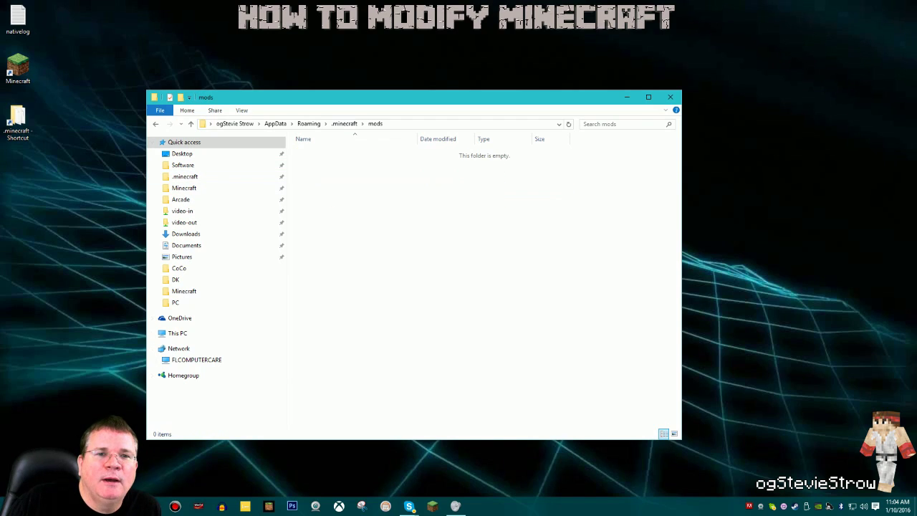
{"action": "left_click_drag", "start_coordinate": [401, 97], "coordinate": [611, 100]}
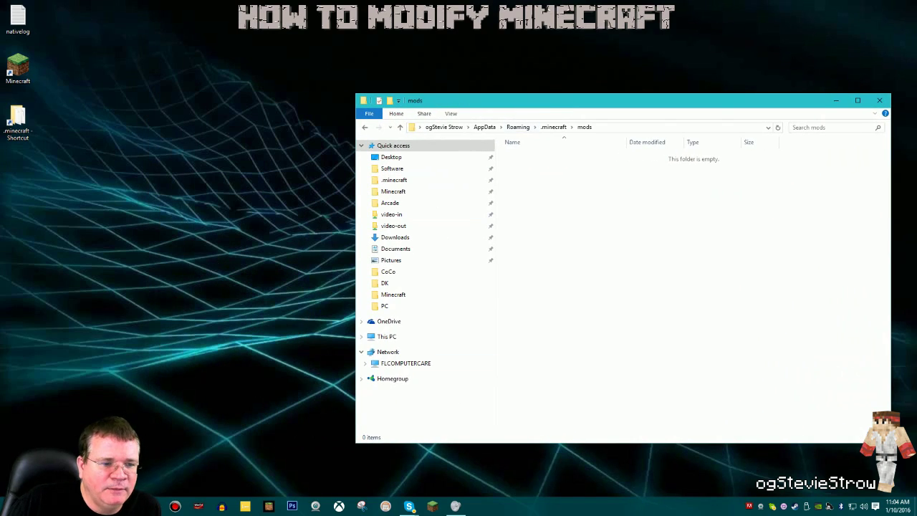
Step: Open the Downloads folder in a second File Explorer window beside the mods folder and sort its files by date modified
{"action": "right_click", "coordinate": [57, 506]}
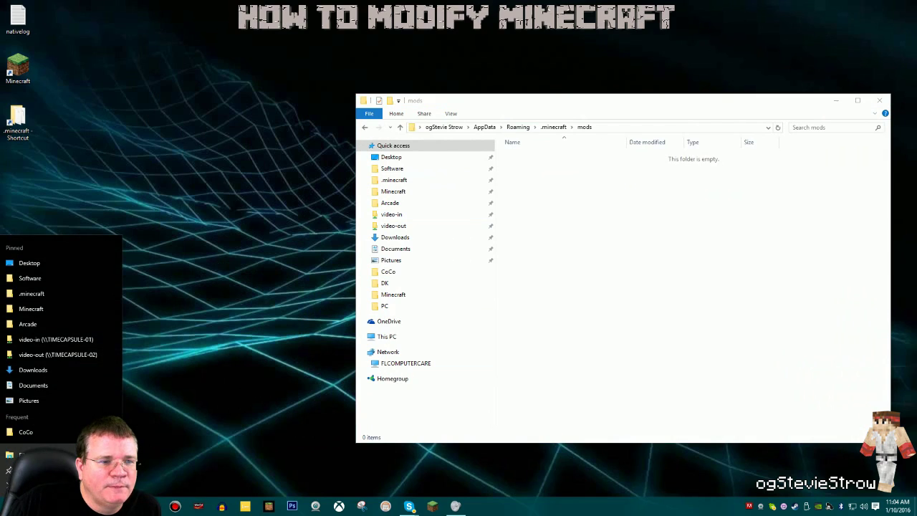
{"action": "key", "text": "Escape"}
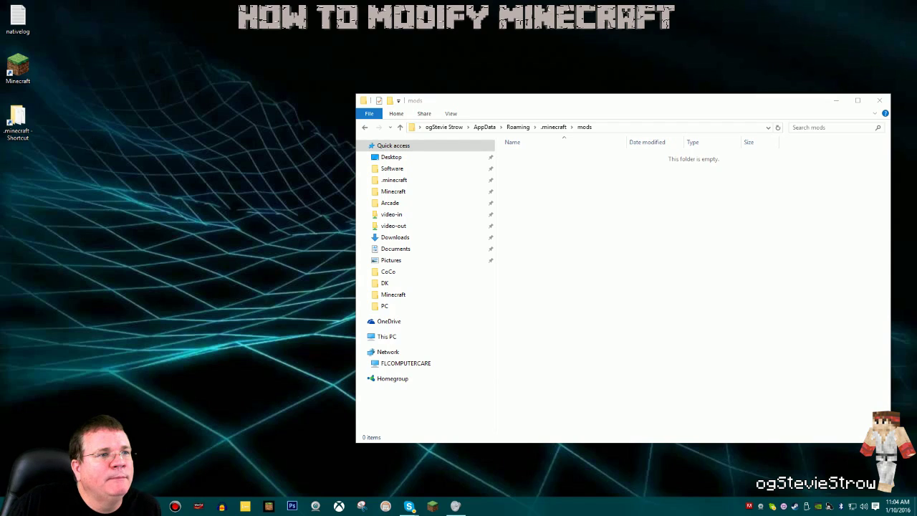
{"action": "key", "text": "alt+Tab"}
{"action": "key", "text": "super+e"}
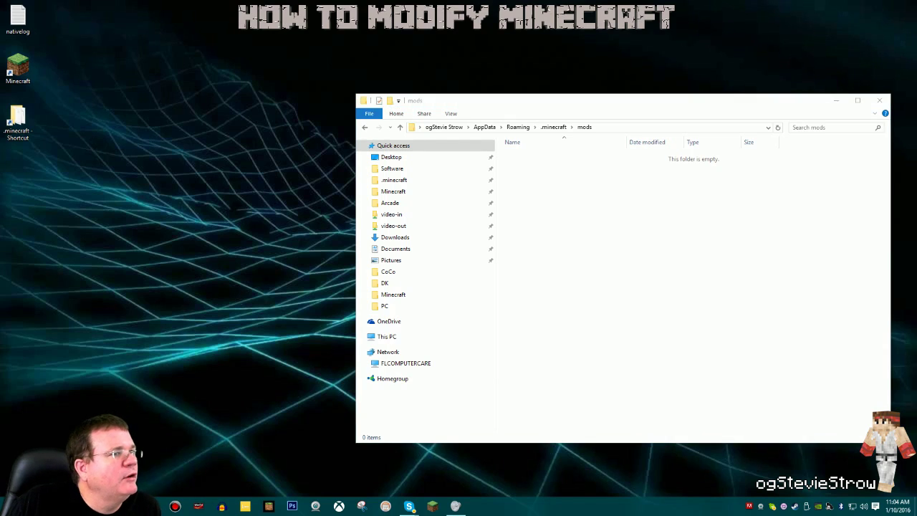
{"action": "left_click_drag", "start_coordinate": [573, 113], "coordinate": [205, 121]}
{"action": "left_click", "coordinate": [392, 176]}
{"action": "double_click", "coordinate": [392, 176]}
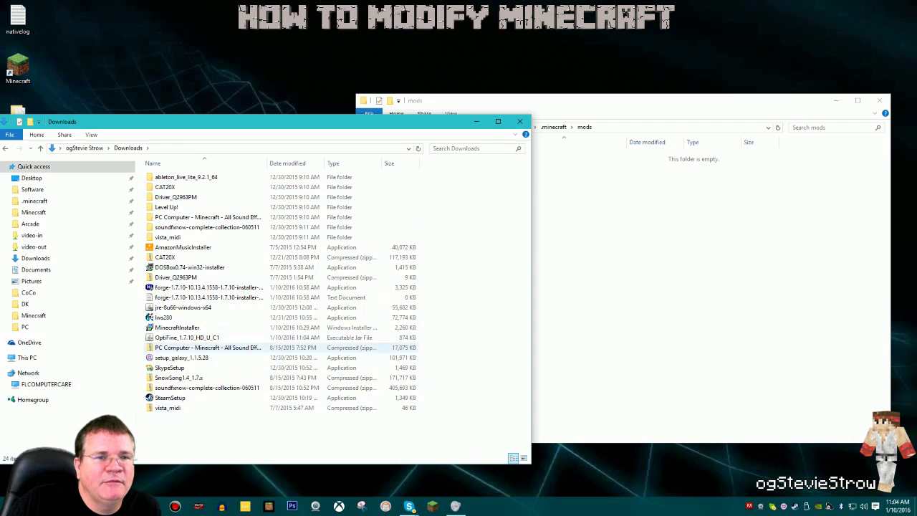
{"action": "left_click", "coordinate": [288, 163]}
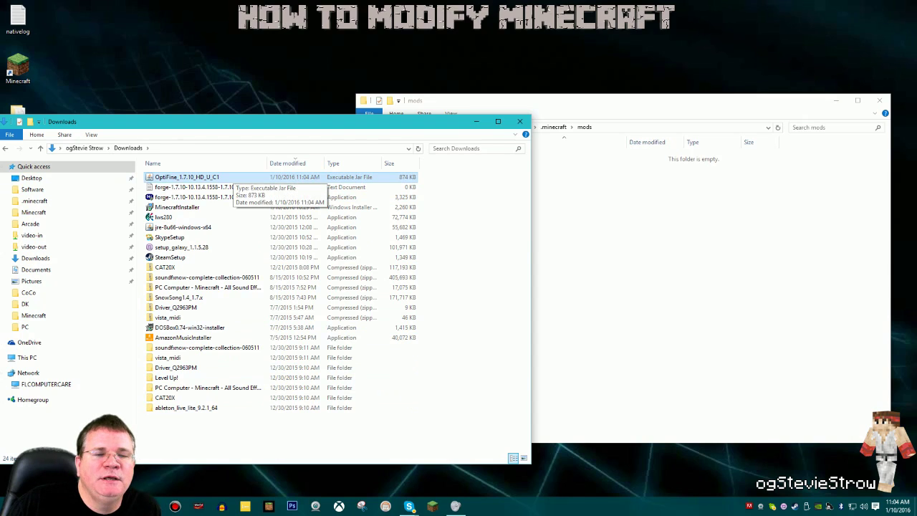
Step: Move the OptiFine_1.7.10_HD_U_C1 jar from Downloads into the mods folder and close both folder windows
{"action": "left_click_drag", "start_coordinate": [616, 100], "coordinate": [613, 73]}
{"action": "left_click_drag", "start_coordinate": [205, 177], "coordinate": [622, 246]}
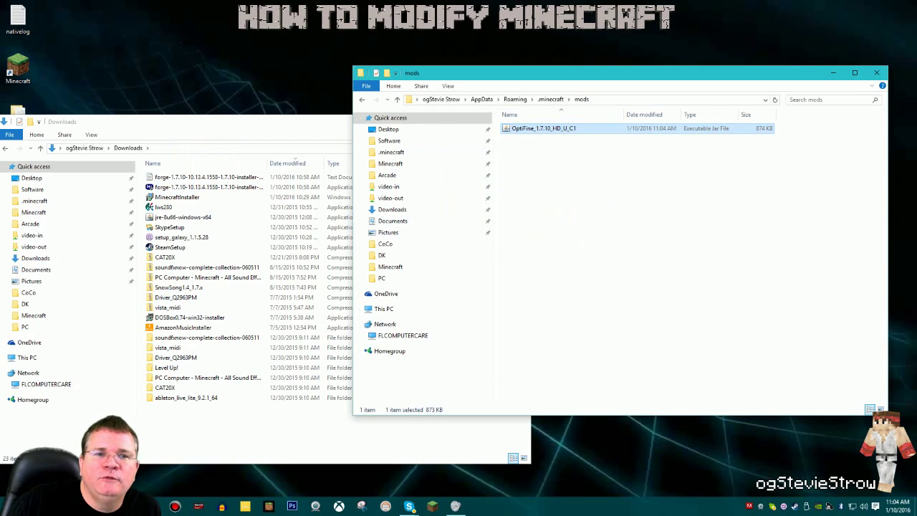
{"action": "left_click", "coordinate": [208, 177]}
{"action": "left_click", "coordinate": [522, 120]}
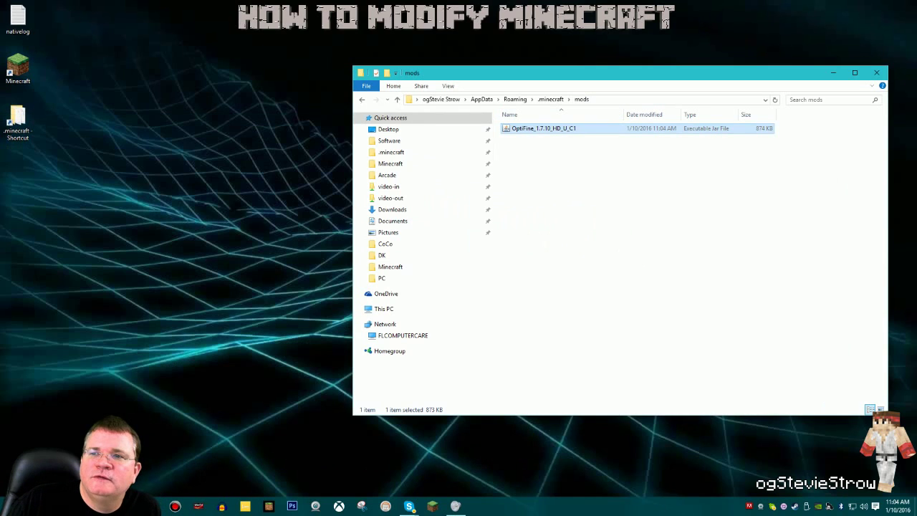
{"action": "left_click", "coordinate": [877, 73]}
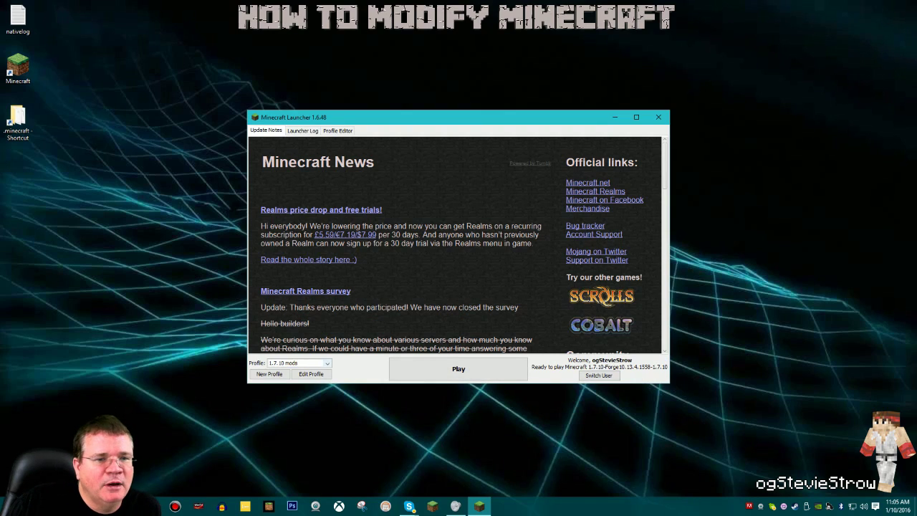
Step: Start Minecraft with the "1.7.10 mods" profile and check the Optifine entry in the game's mod list
{"action": "left_click", "coordinate": [459, 369]}
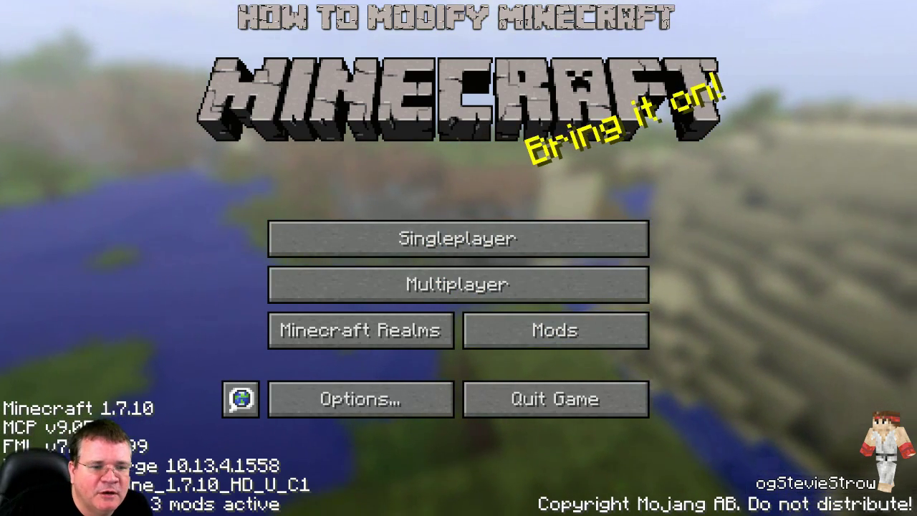
{"action": "left_click", "coordinate": [556, 331]}
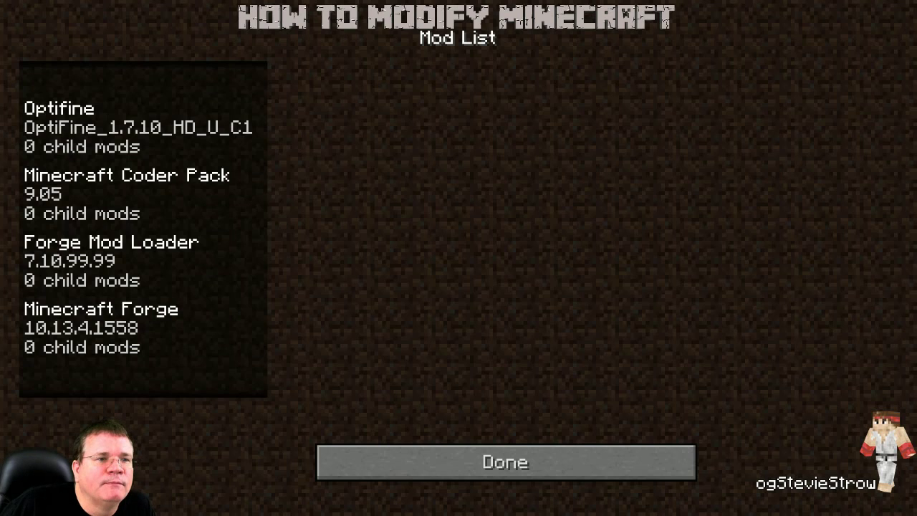
{"action": "left_click", "coordinate": [137, 127]}
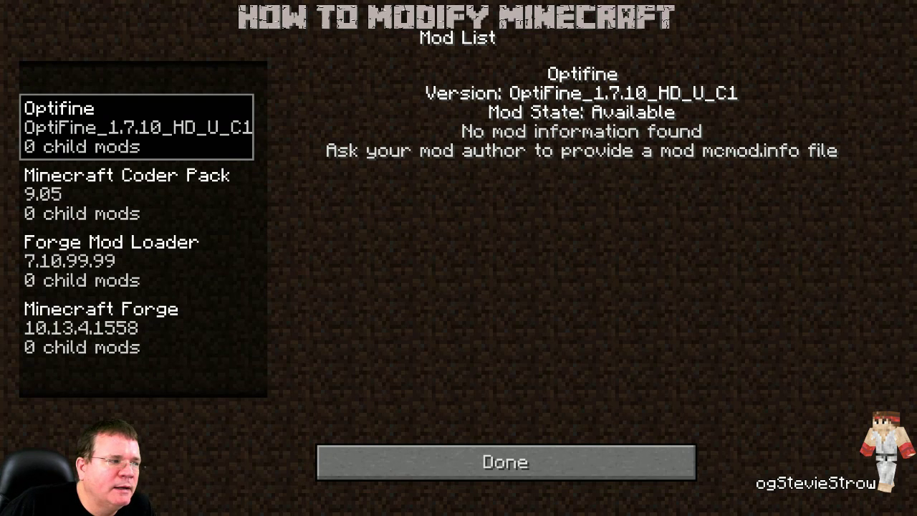
{"action": "left_click", "coordinate": [506, 462]}
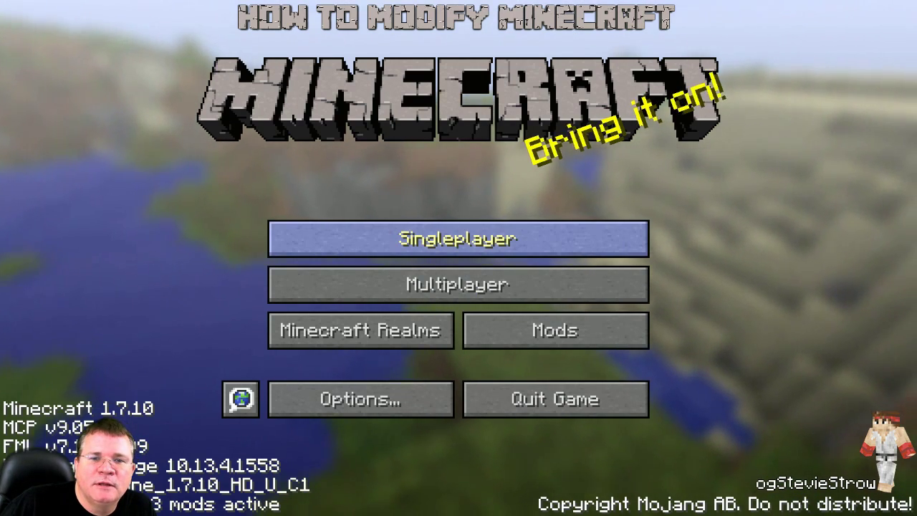
Step: Load the existing singleplayer world and walk uphill through the grass and flowers to try the modded game
{"action": "left_click", "coordinate": [459, 239]}
{"action": "left_click", "coordinate": [359, 226]}
{"action": "left_click", "coordinate": [307, 435]}
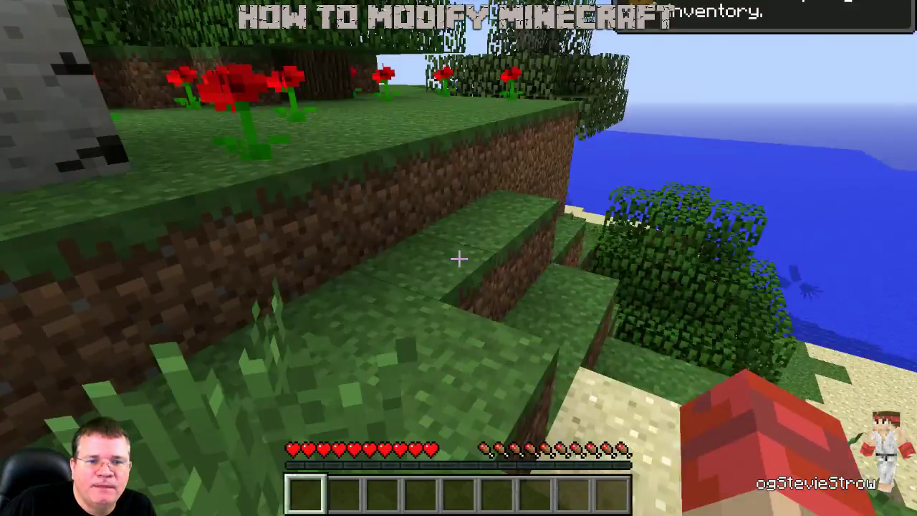
{"action": "key", "text": "w"}
{"action": "key", "text": "space"}
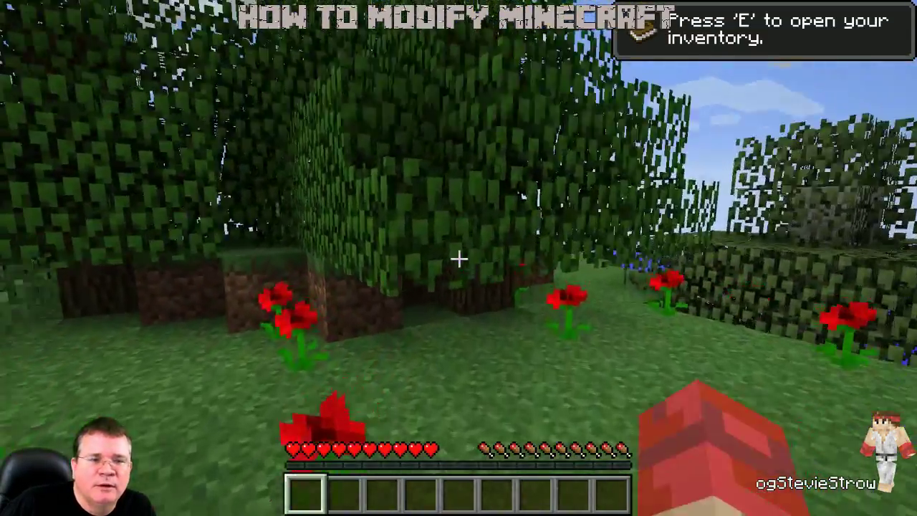
Step: Walk between the trees and out onto the leaves overlooking the ocean to try the modded game
{"action": "key", "text": "w"}
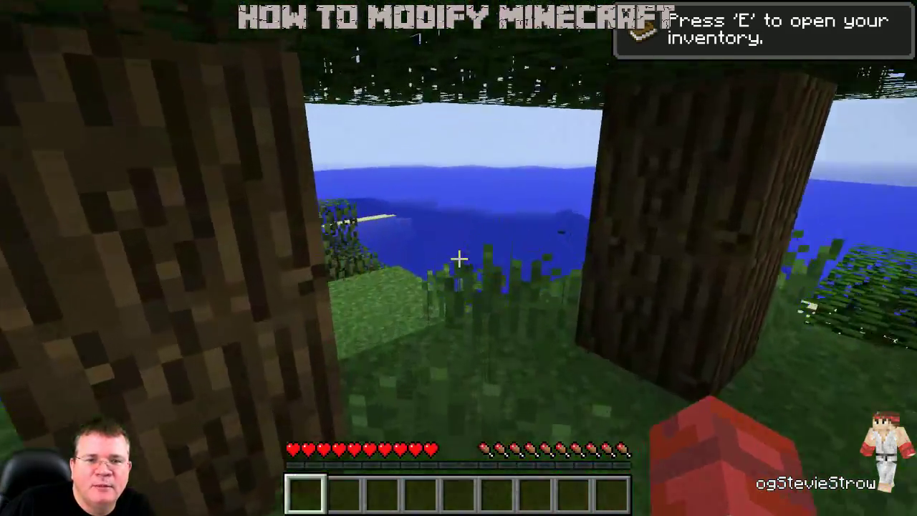
{"action": "key", "text": "w"}
{"action": "key", "text": "space"}
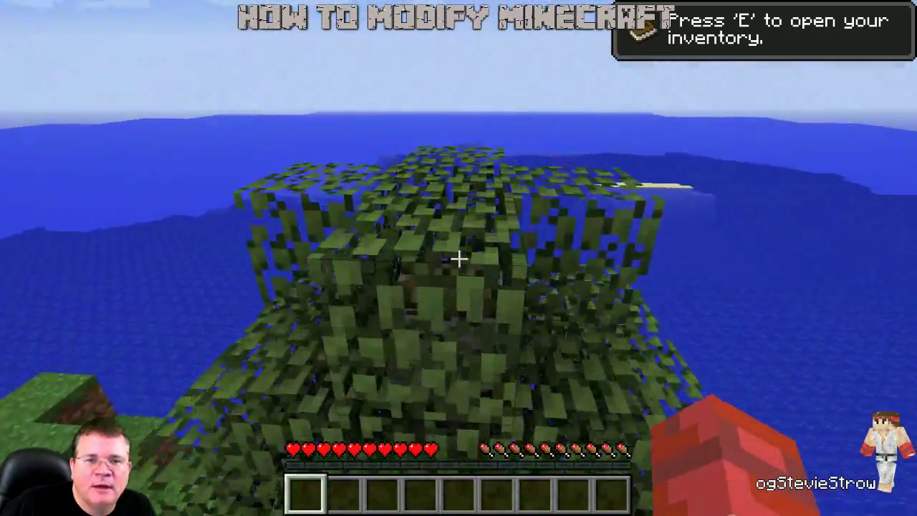
{"action": "key", "text": "w"}
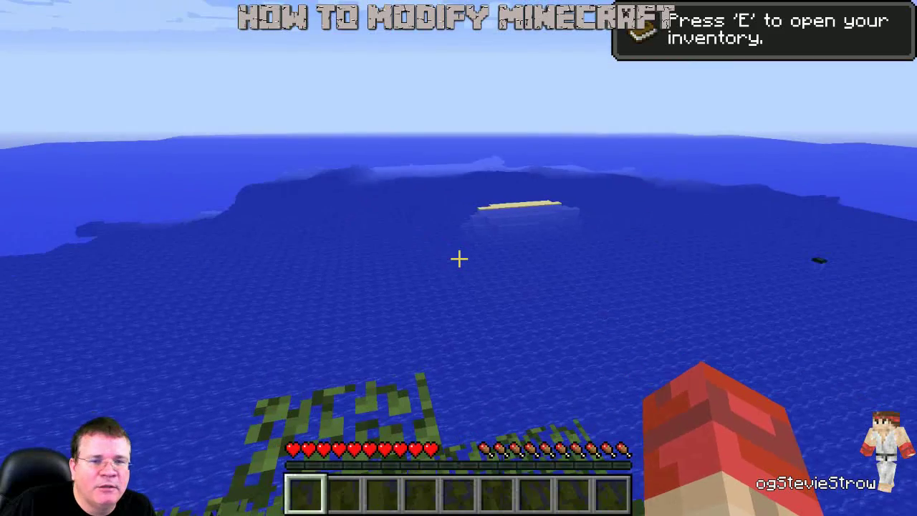
Step: Turn on the debug overlay and return the game to full screen to read the frame rate and mod details
{"action": "key", "text": "F11"}
{"action": "key", "text": "F3"}
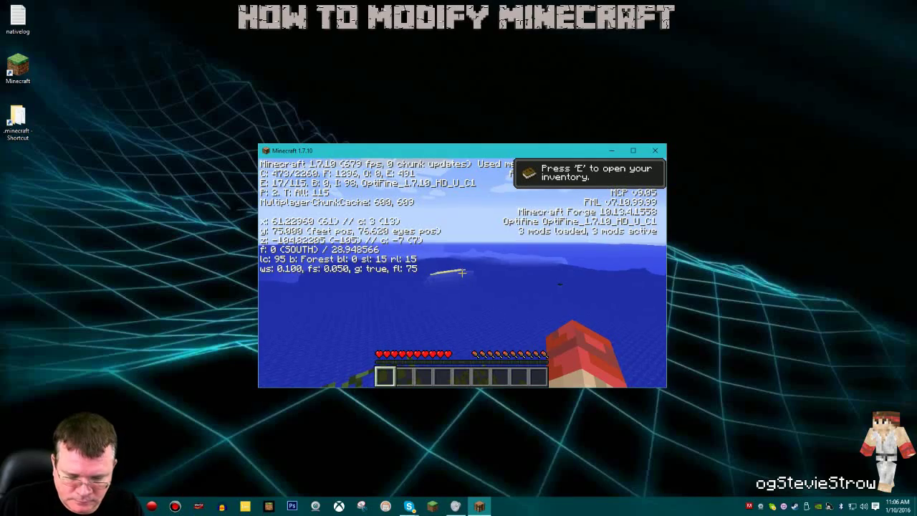
{"action": "key", "text": "F11"}
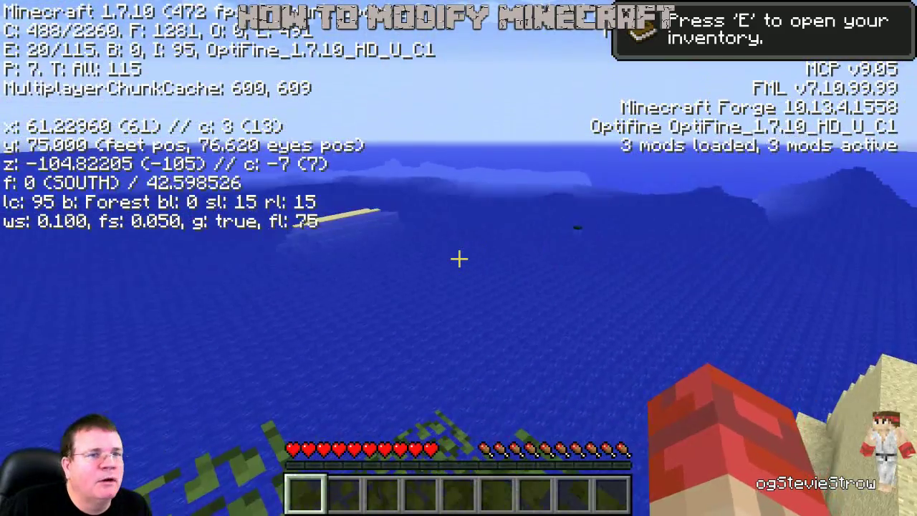
{"action": "mouse_move", "coordinate": [459, 258]}
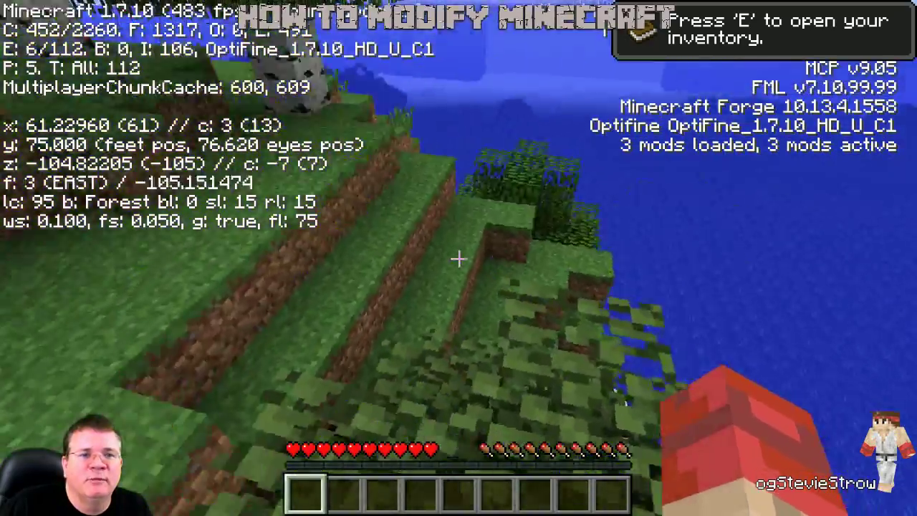
Step: Walk down the grassy slope and along the sandy beach to the shore facing the distant island
{"action": "key", "text": "w"}
{"action": "key", "text": "w"}
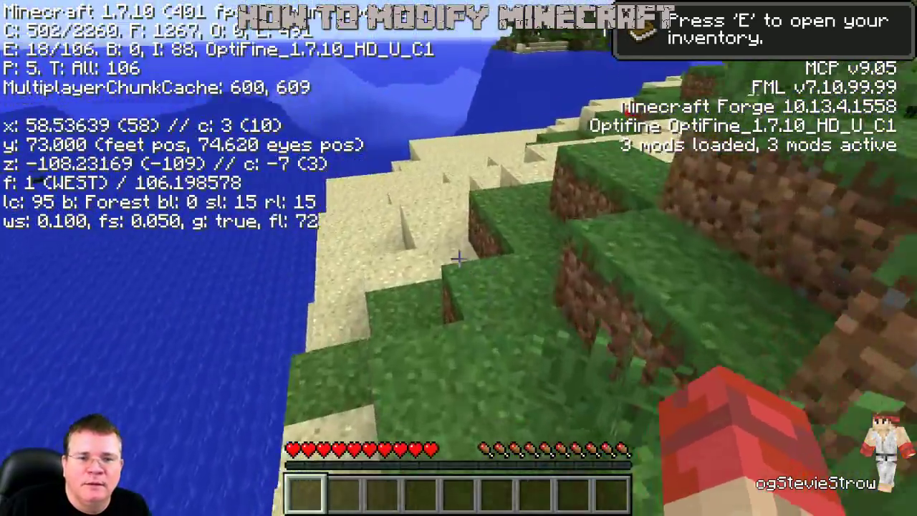
{"action": "key", "text": "w"}
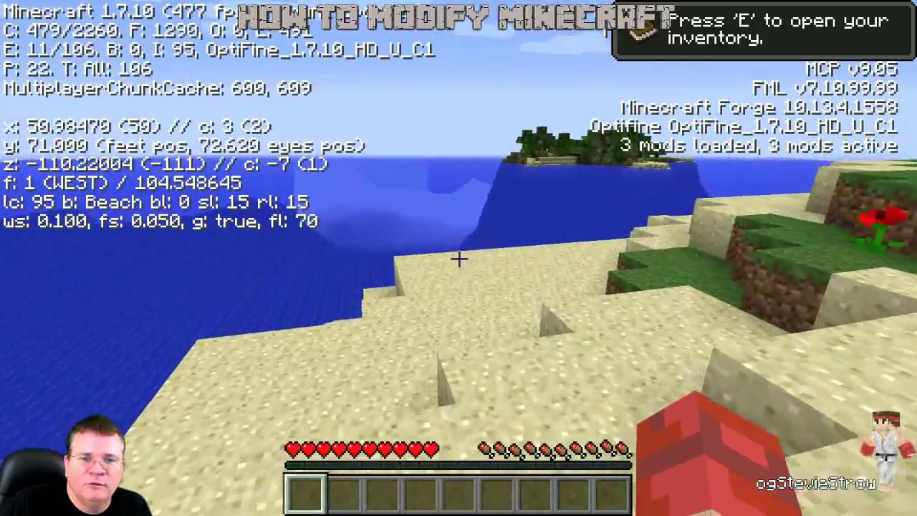
{"action": "key", "text": "w"}
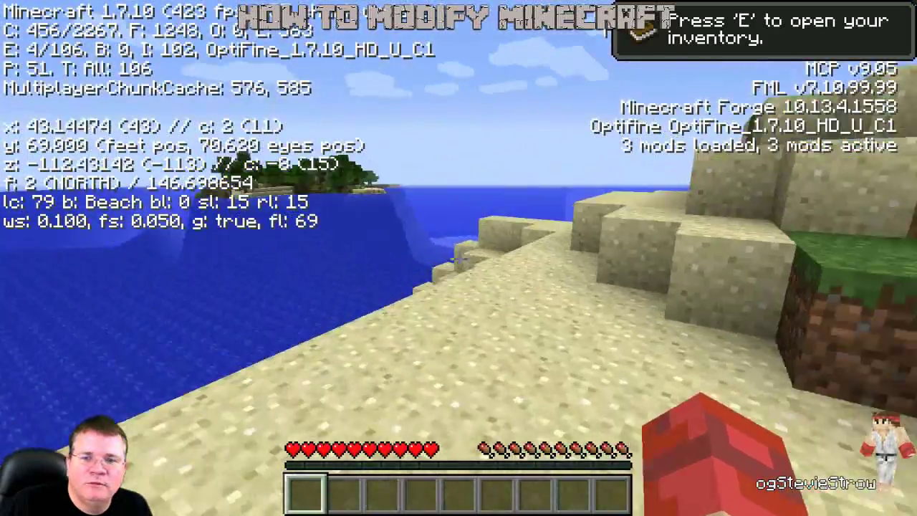
{"action": "key", "text": "w"}
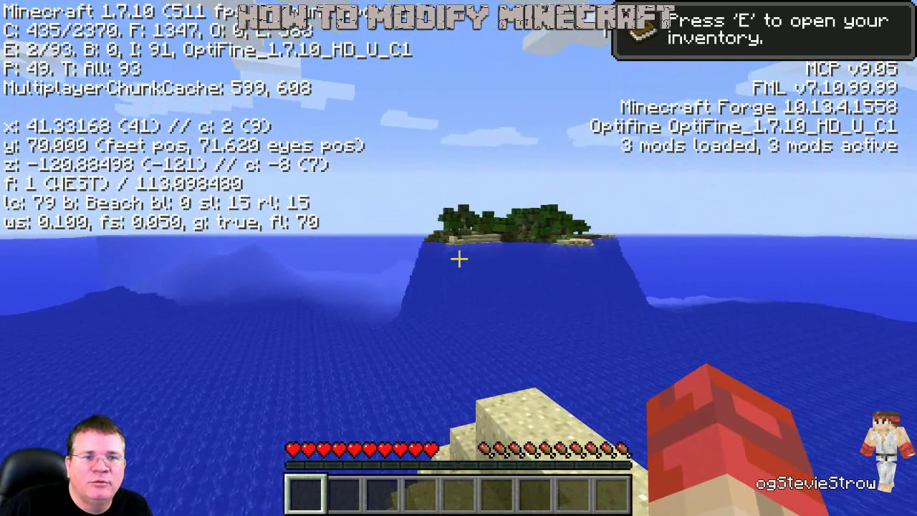
Step: Open the in-game video settings and switch Graphics to Fast and back to Fancy
{"action": "key", "text": "Escape"}
{"action": "left_click", "coordinate": [358, 299]}
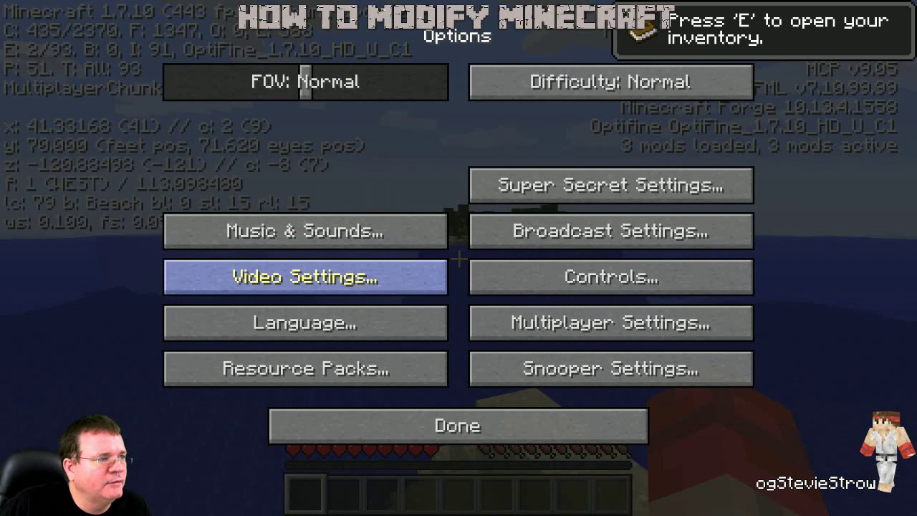
{"action": "left_click", "coordinate": [337, 260]}
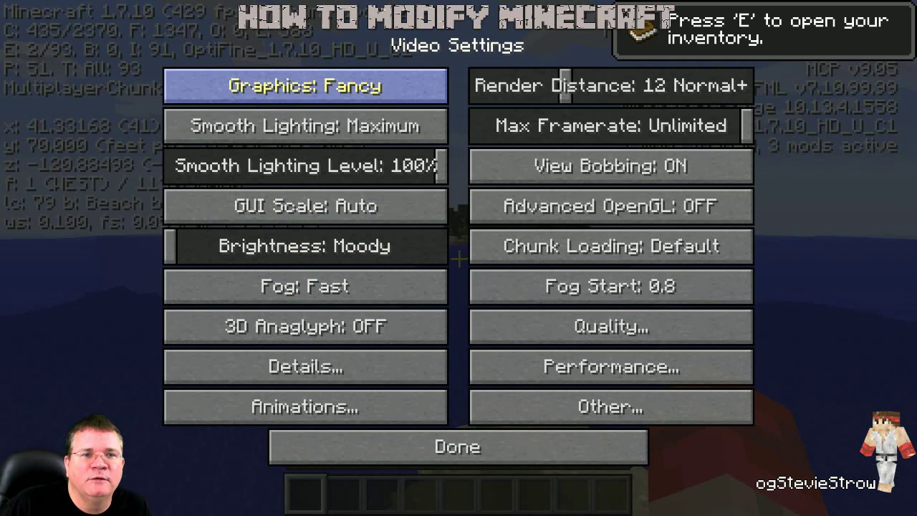
{"action": "left_click", "coordinate": [306, 86]}
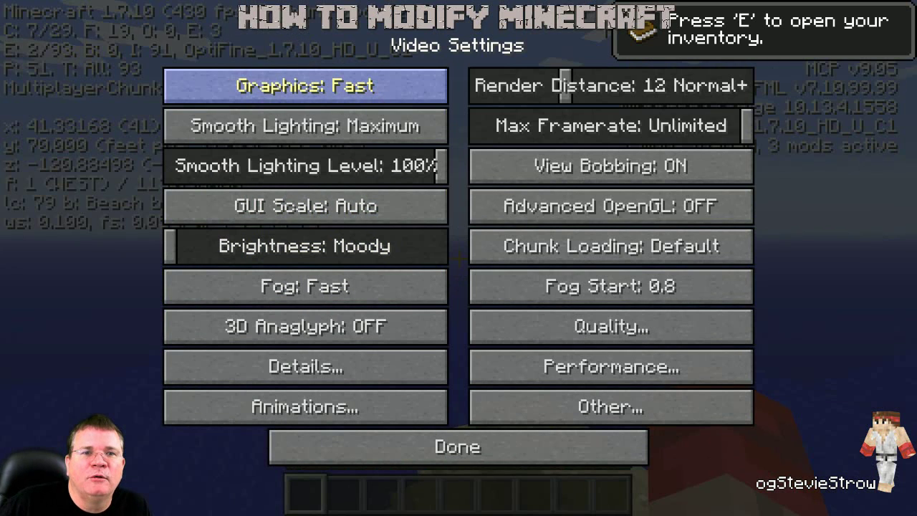
{"action": "left_click", "coordinate": [306, 85]}
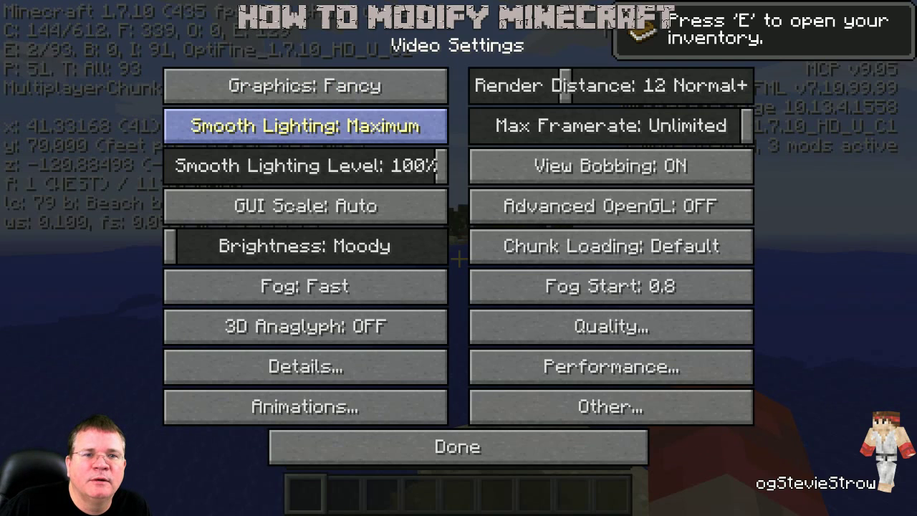
Step: Cycle Smooth Lighting through its options back to Maximum and set Fog to Fancy
{"action": "left_click", "coordinate": [304, 125]}
{"action": "left_click", "coordinate": [305, 125]}
{"action": "left_click", "coordinate": [305, 125]}
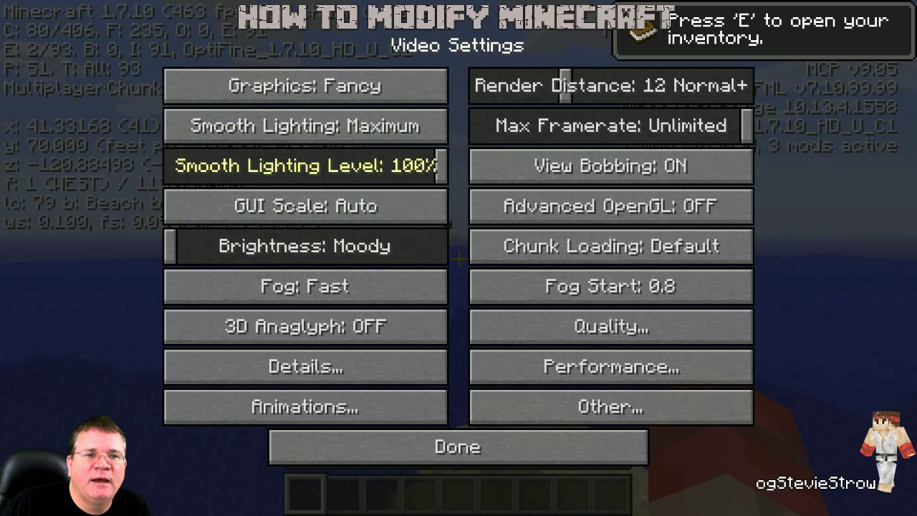
{"action": "left_click", "coordinate": [305, 286]}
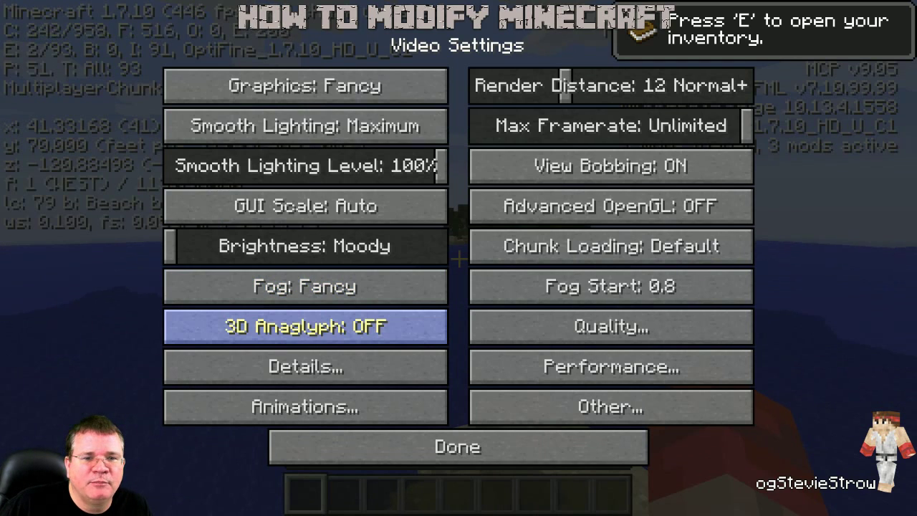
Step: Set Clouds, Trees and Water to Fancy in the detail settings
{"action": "left_click", "coordinate": [304, 366]}
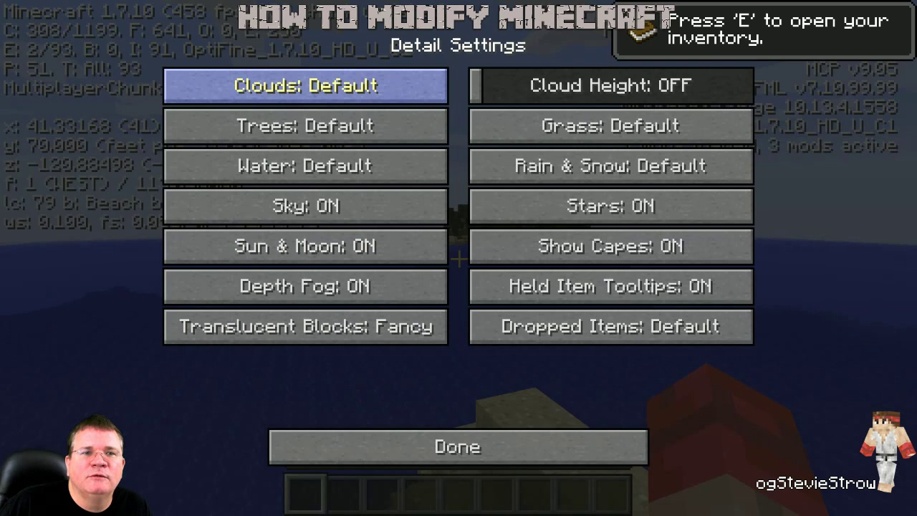
{"action": "left_click", "coordinate": [306, 85]}
{"action": "left_click", "coordinate": [307, 85]}
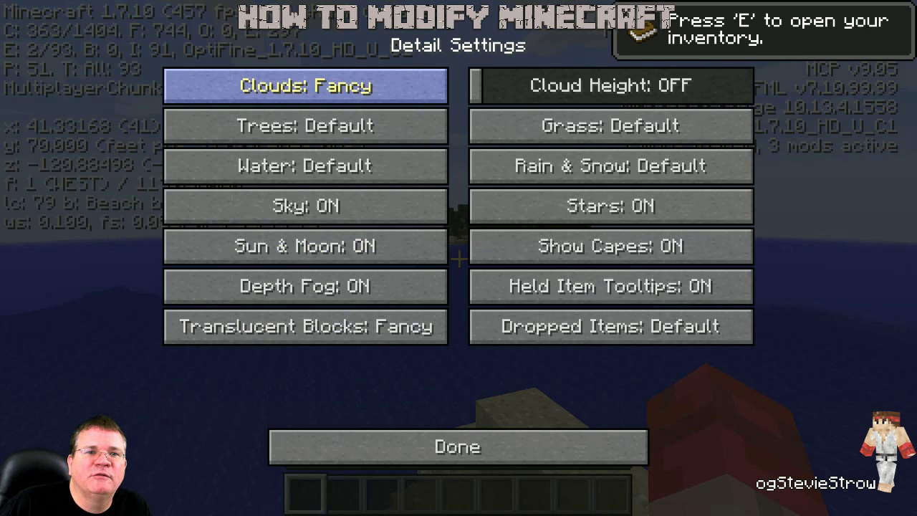
{"action": "left_click", "coordinate": [306, 125]}
{"action": "left_click", "coordinate": [306, 125]}
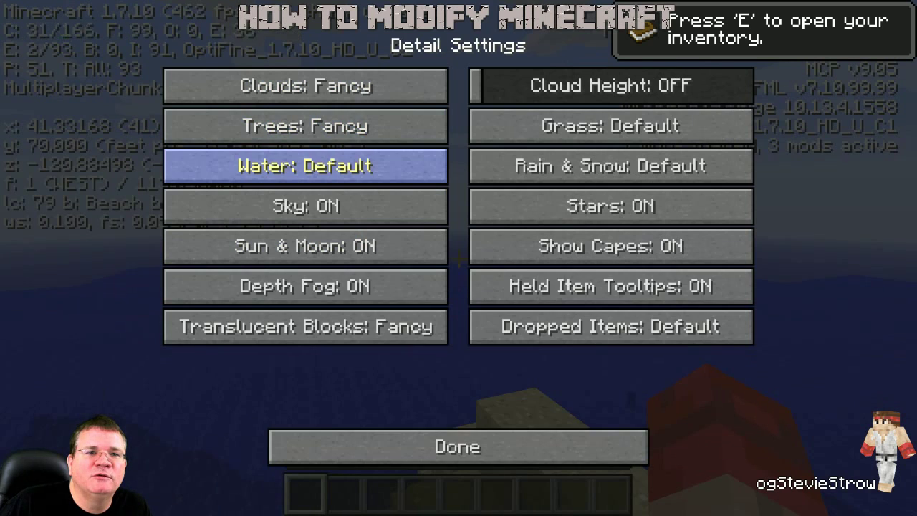
{"action": "left_click", "coordinate": [307, 165]}
{"action": "left_click", "coordinate": [306, 166]}
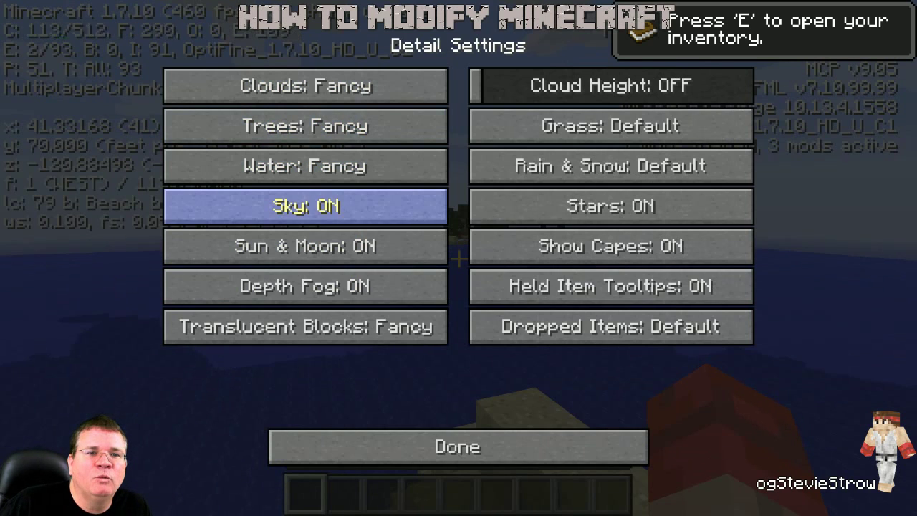
Step: Toggle Sky, Sun & Moon and Depth Fog back to ON and Translucent Blocks back to Fancy to demonstrate each option
{"action": "left_click", "coordinate": [306, 206]}
{"action": "left_click", "coordinate": [306, 205]}
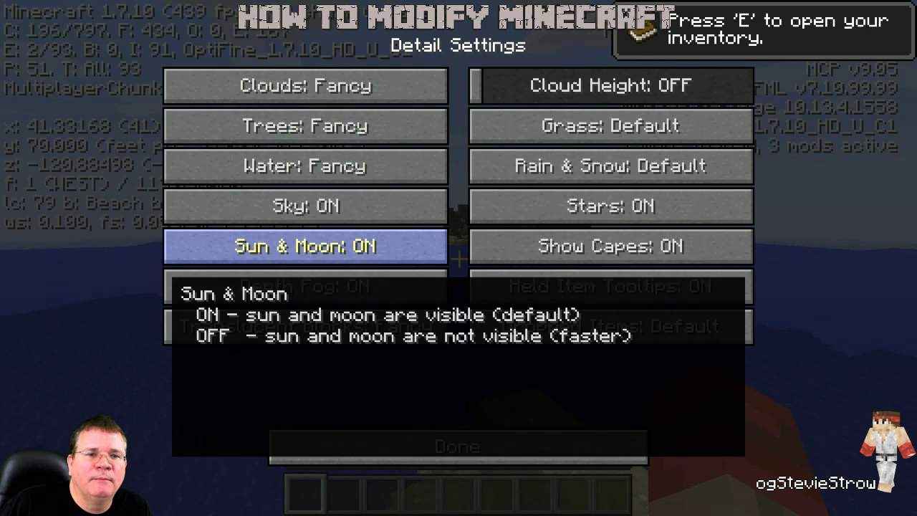
{"action": "left_click", "coordinate": [306, 246]}
{"action": "left_click", "coordinate": [306, 246]}
{"action": "left_click", "coordinate": [306, 286]}
{"action": "left_click", "coordinate": [306, 286]}
{"action": "left_click", "coordinate": [306, 326]}
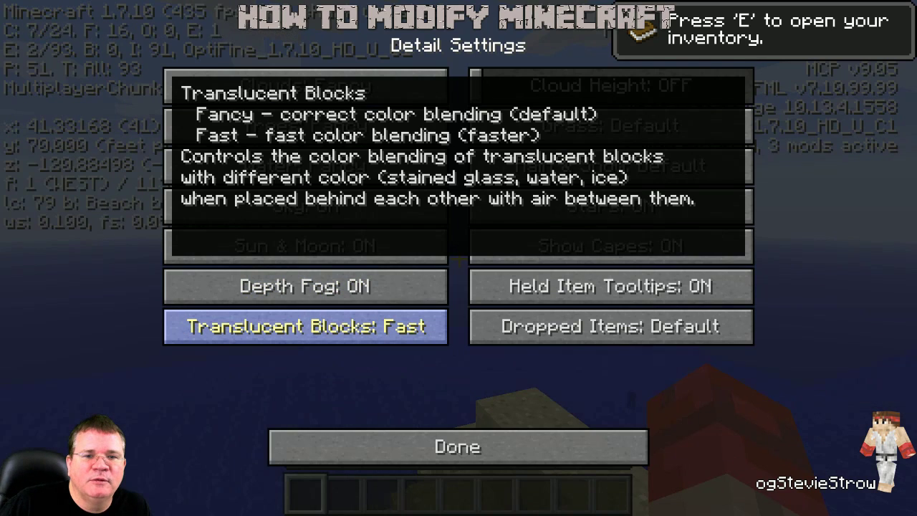
{"action": "left_click", "coordinate": [306, 327]}
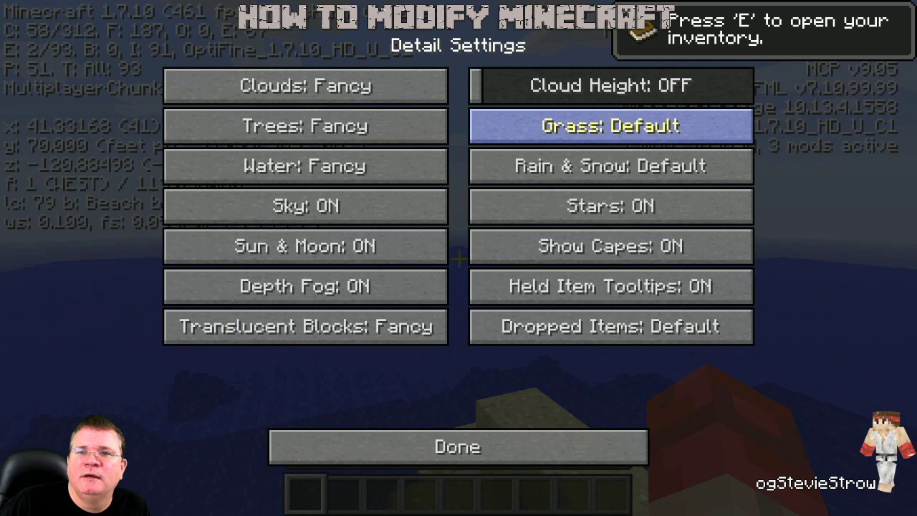
Step: Set Grass and Rain & Snow to Fancy in the detail settings
{"action": "left_click", "coordinate": [611, 125]}
{"action": "left_click", "coordinate": [611, 125]}
{"action": "left_click", "coordinate": [610, 166]}
{"action": "left_click", "coordinate": [611, 165]}
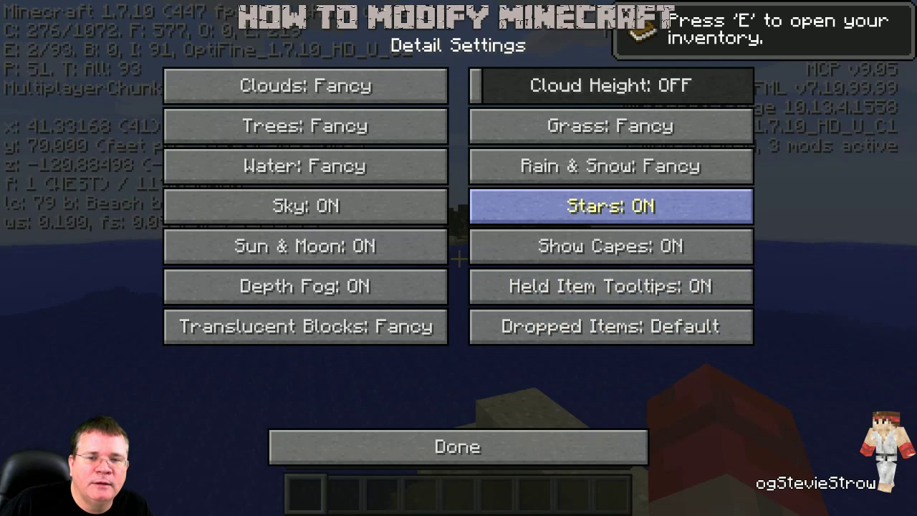
{"action": "mouse_move", "coordinate": [611, 206]}
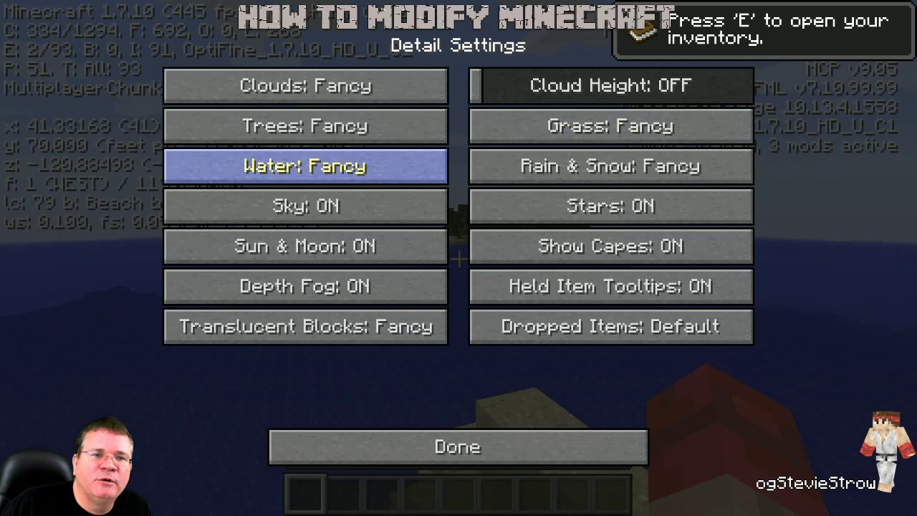
Step: Cycle Rain & Snow through its options, leave it at Fast and return to the main video settings
{"action": "left_click", "coordinate": [611, 166]}
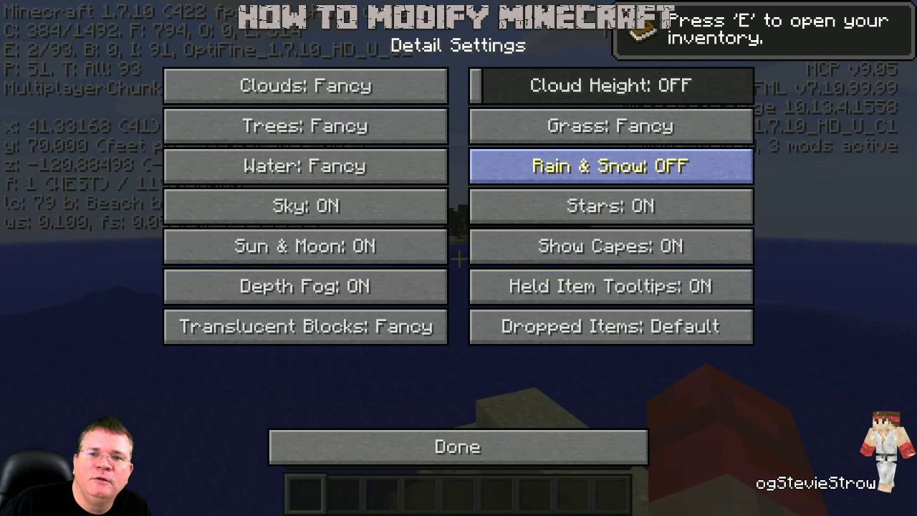
{"action": "left_click", "coordinate": [611, 165]}
{"action": "left_click", "coordinate": [611, 165]}
{"action": "left_click", "coordinate": [610, 166]}
{"action": "left_click", "coordinate": [610, 166]}
{"action": "left_click", "coordinate": [610, 165]}
{"action": "left_click", "coordinate": [611, 165]}
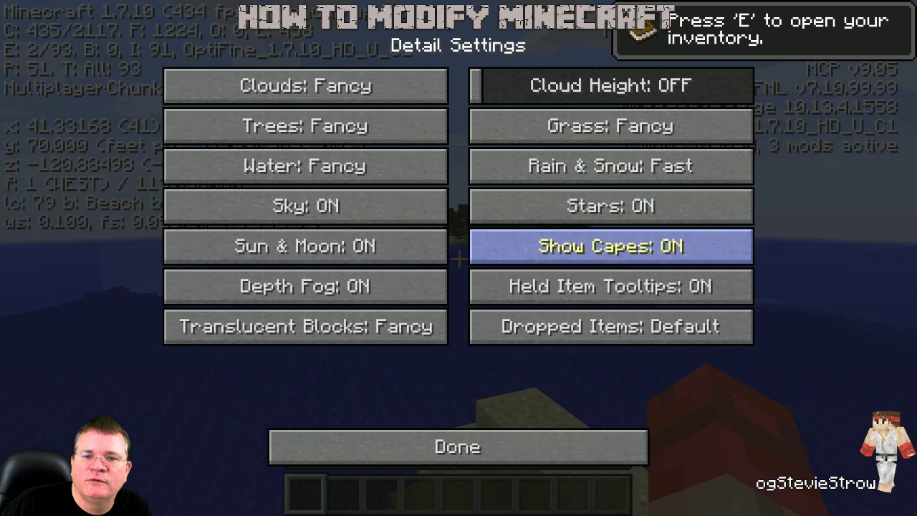
{"action": "left_click", "coordinate": [458, 447]}
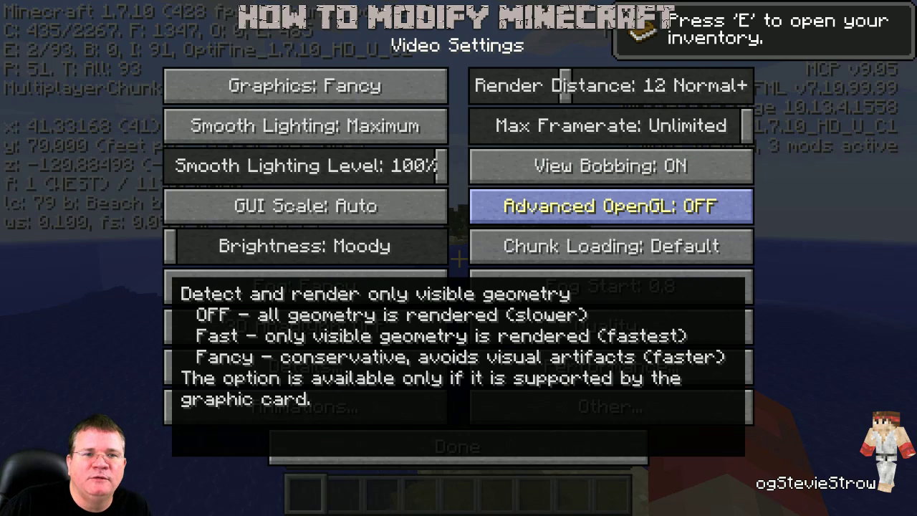
Step: Set Advanced OpenGL to Fast and Chunk Loading to Multi-Core in the video settings
{"action": "left_click", "coordinate": [610, 205]}
{"action": "left_click", "coordinate": [611, 205]}
{"action": "left_click", "coordinate": [611, 205]}
{"action": "left_click", "coordinate": [610, 206]}
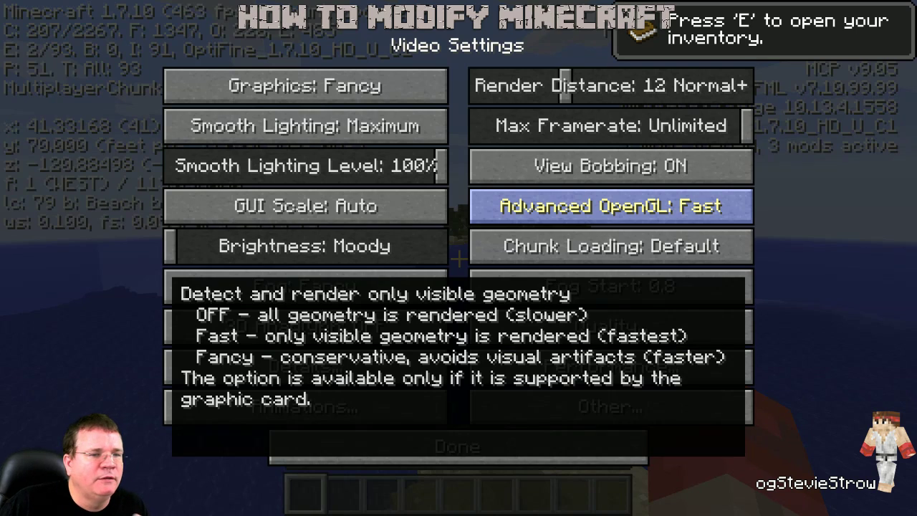
{"action": "left_click", "coordinate": [610, 246]}
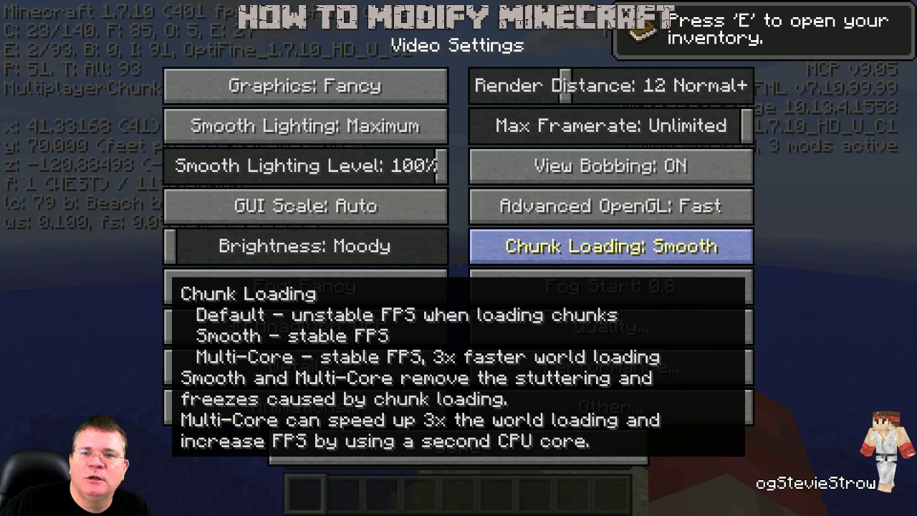
{"action": "left_click", "coordinate": [611, 246]}
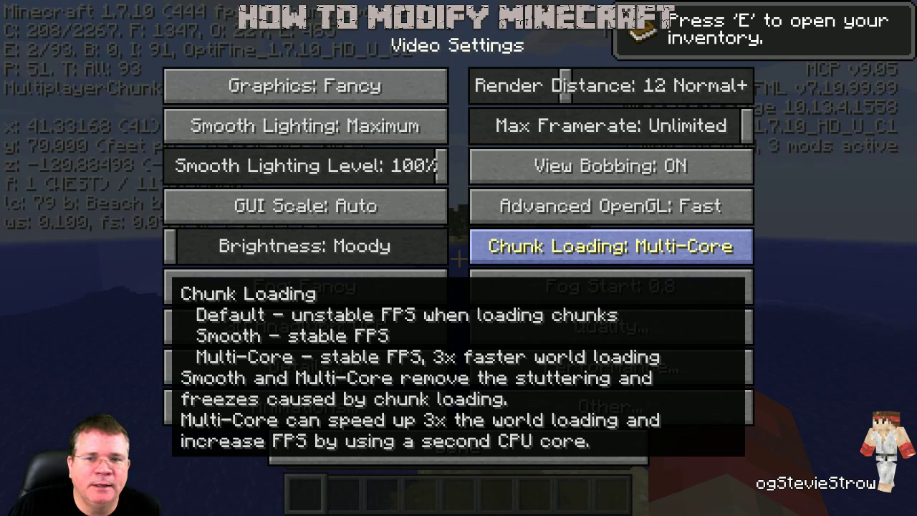
Step: Turn Clear Water on and set Better Grass to Fast in the quality settings
{"action": "left_click", "coordinate": [611, 327]}
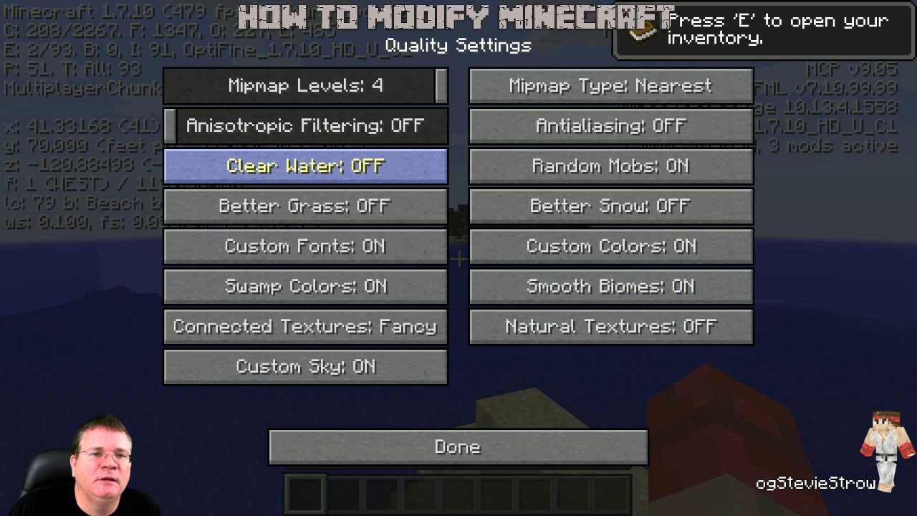
{"action": "mouse_move", "coordinate": [306, 165]}
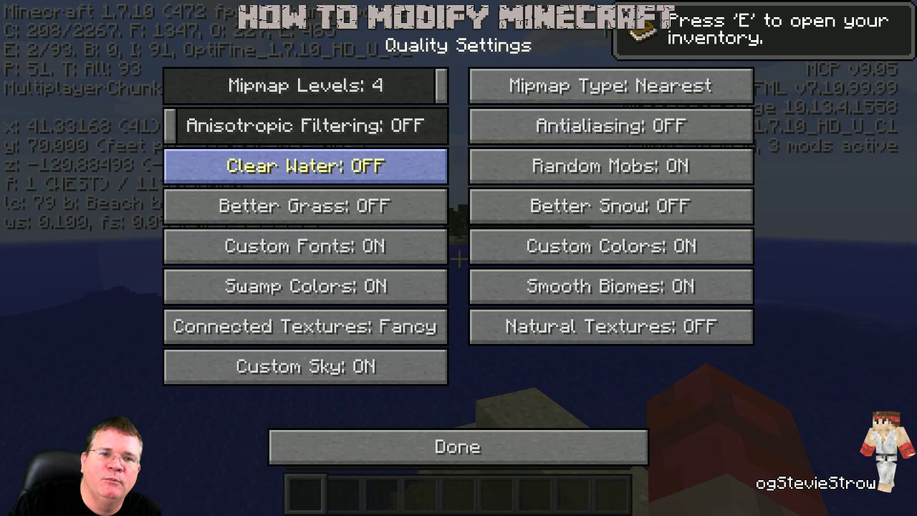
{"action": "left_click", "coordinate": [305, 166]}
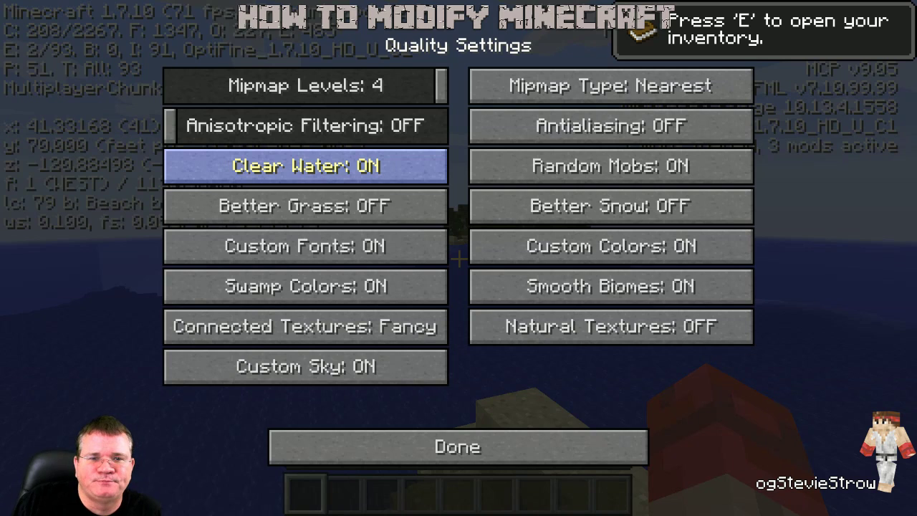
{"action": "left_click", "coordinate": [305, 206]}
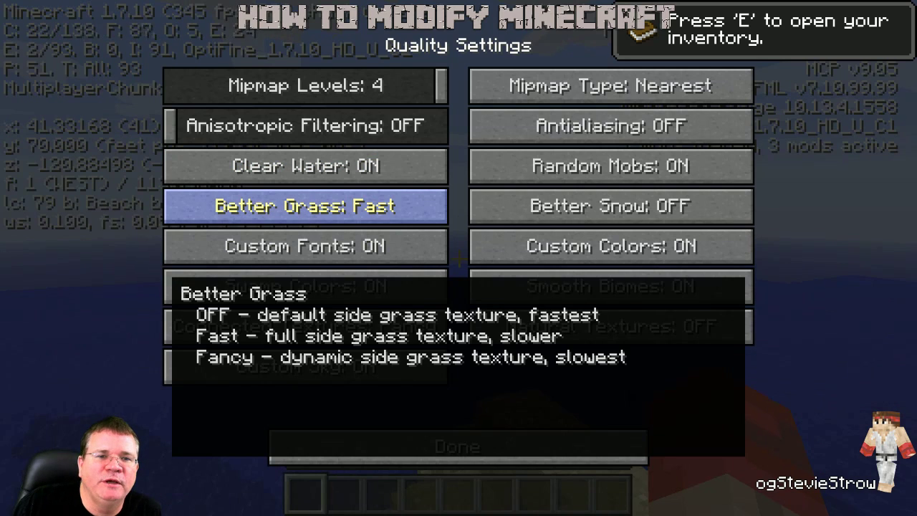
Step: Set Better Grass to Fancy and turn on Better Snow and Natural Textures in the quality settings, returning to the video settings
{"action": "left_click", "coordinate": [305, 205]}
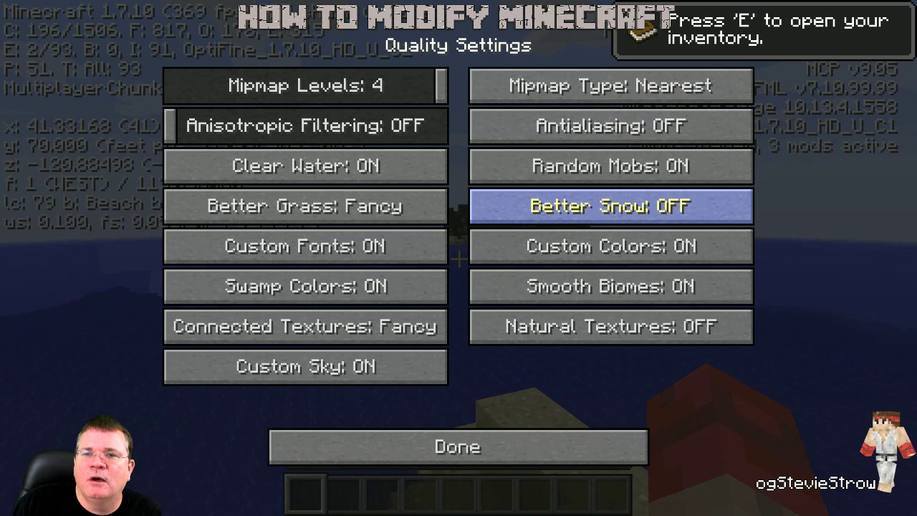
{"action": "left_click", "coordinate": [610, 206]}
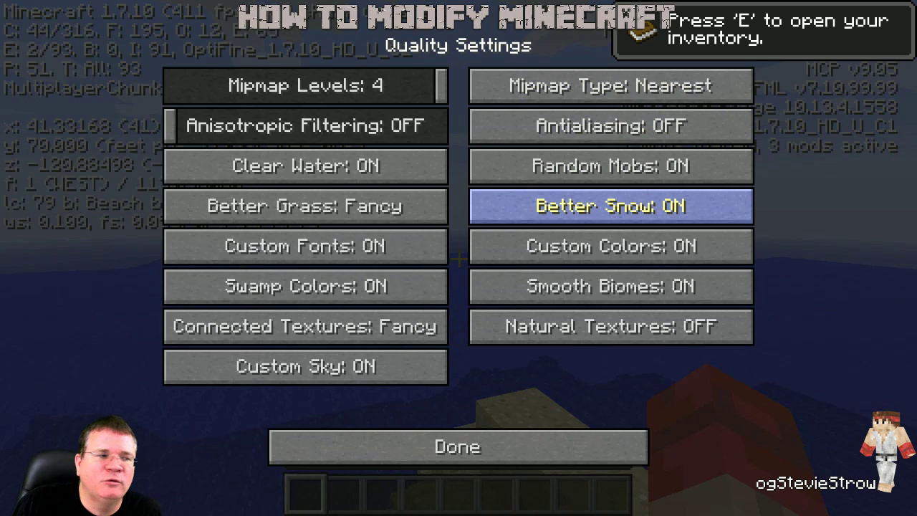
{"action": "mouse_move", "coordinate": [611, 205]}
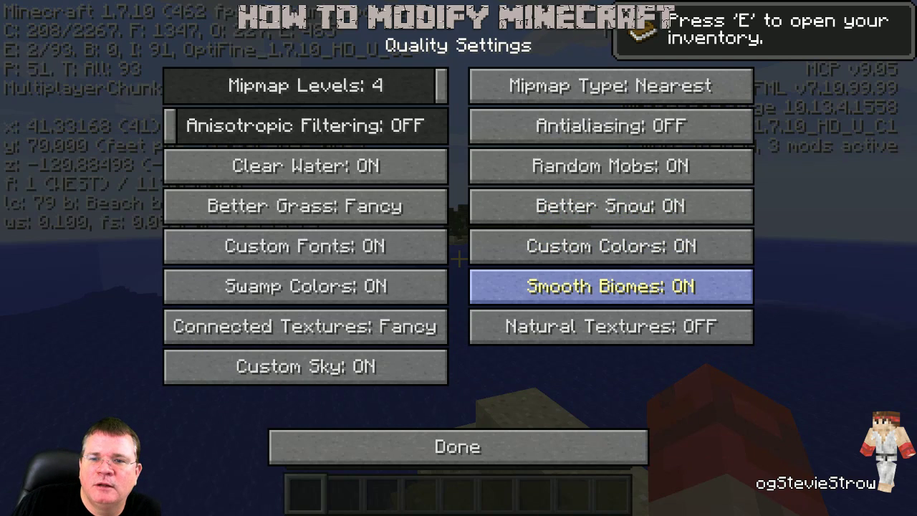
{"action": "left_click", "coordinate": [612, 326]}
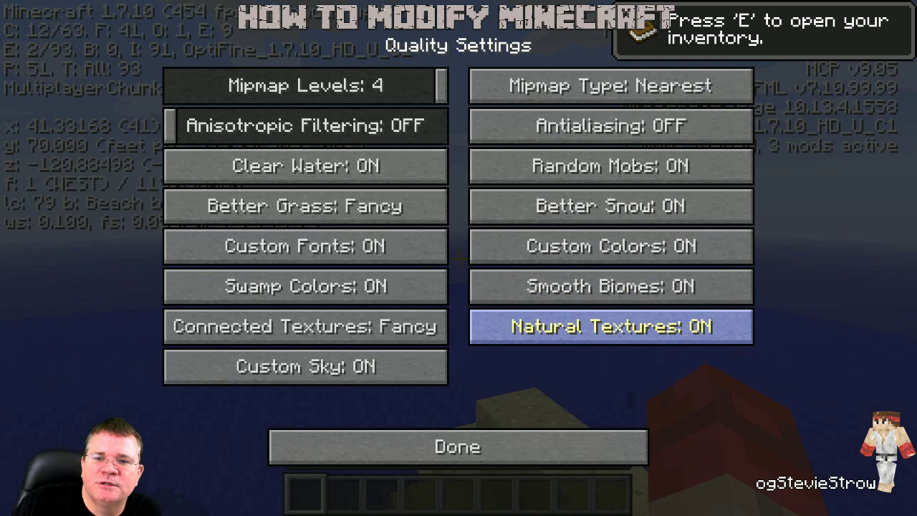
{"action": "mouse_move", "coordinate": [611, 326]}
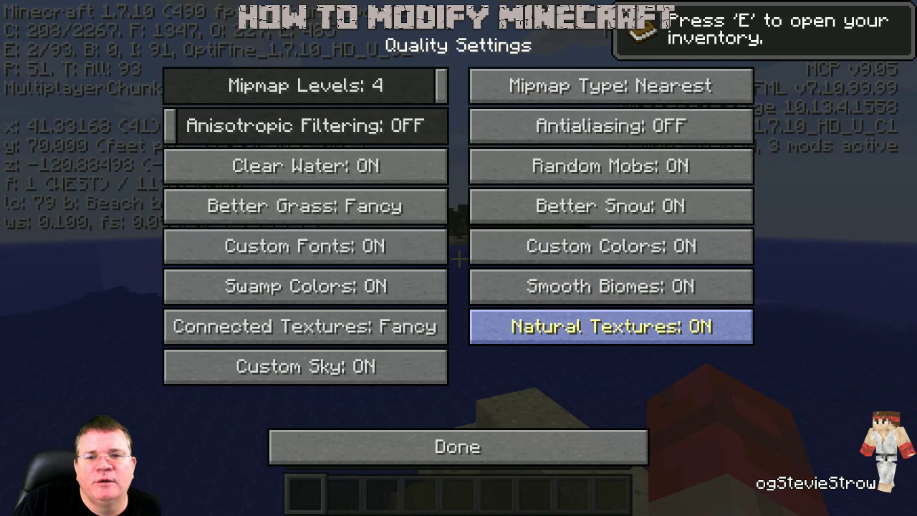
{"action": "left_click", "coordinate": [458, 446]}
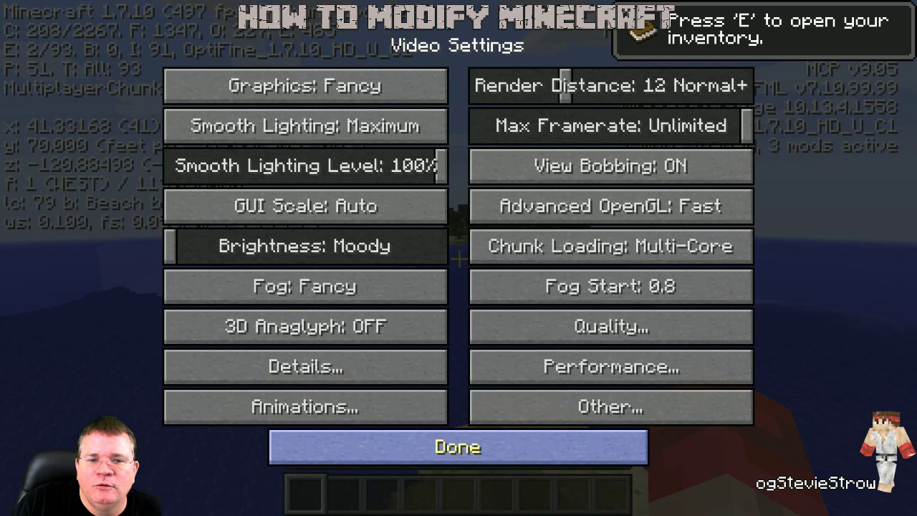
Step: Review the Other settings page of the video settings and return to the game world
{"action": "left_click", "coordinate": [610, 407]}
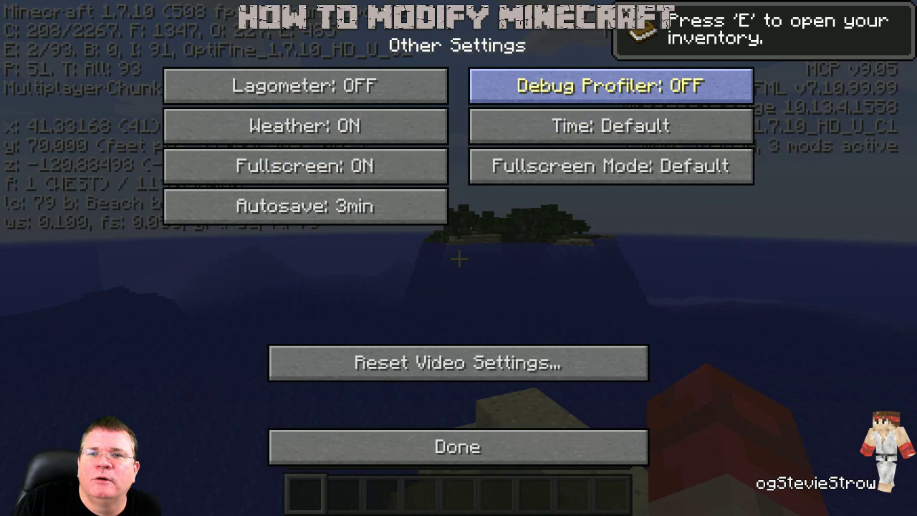
{"action": "left_click", "coordinate": [458, 447]}
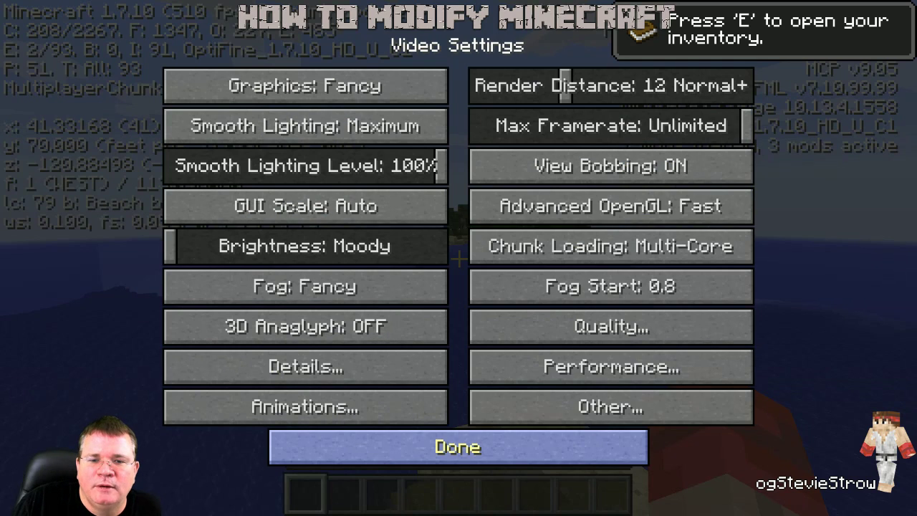
{"action": "left_click", "coordinate": [458, 443]}
{"action": "left_click", "coordinate": [458, 426]}
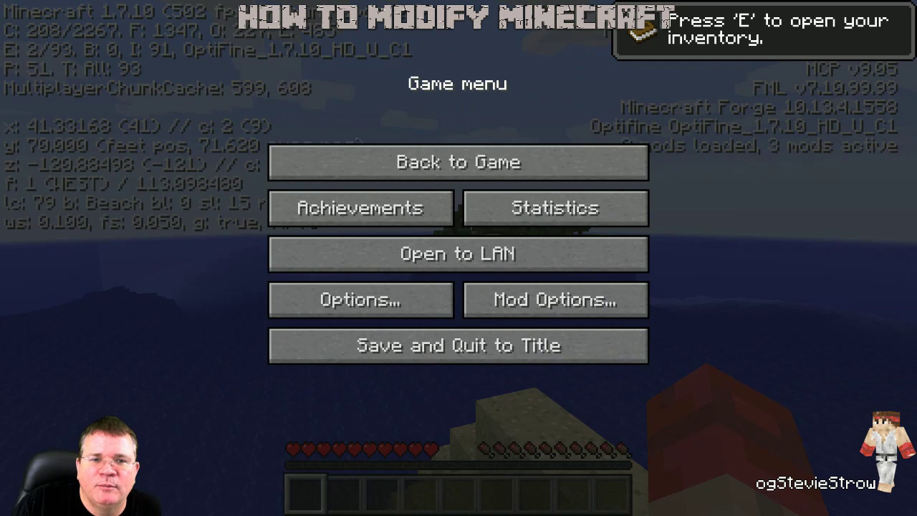
{"action": "left_click", "coordinate": [459, 160]}
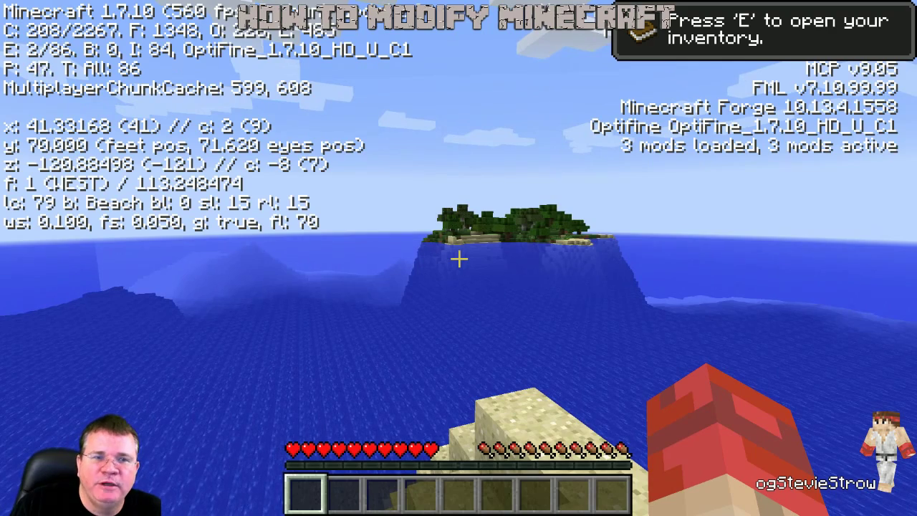
Step: Walk around the island's grass slopes and beach to examine how the grass, terrain and water render with the OptiFine settings
{"action": "mouse_move", "coordinate": [459, 258]}
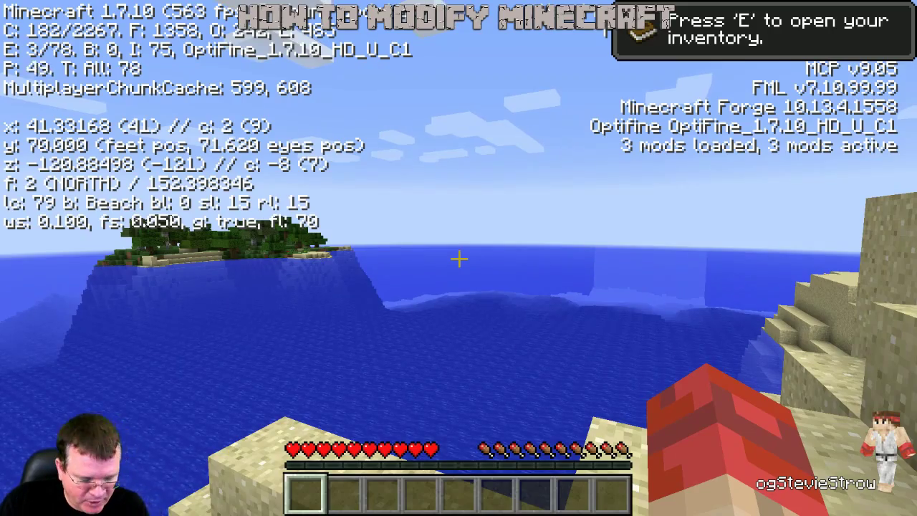
{"action": "key", "text": "w"}
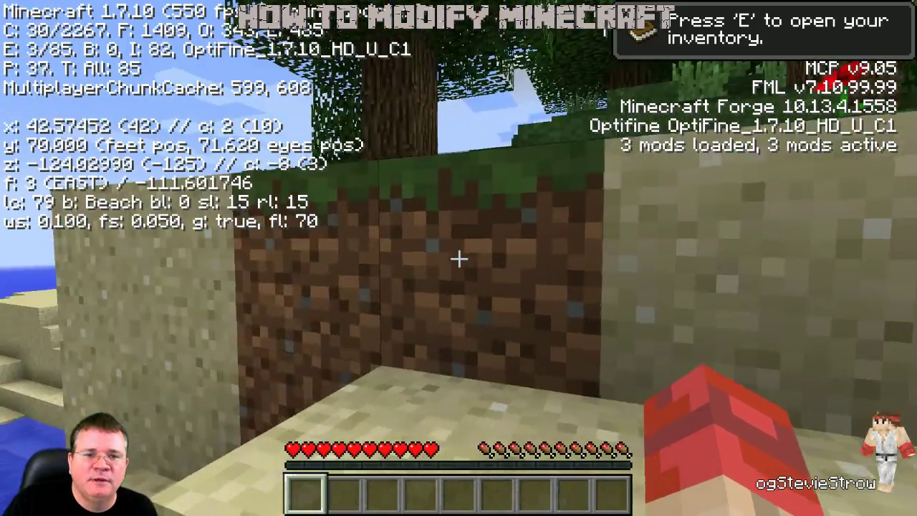
{"action": "key", "text": "w"}
{"action": "key", "text": "space"}
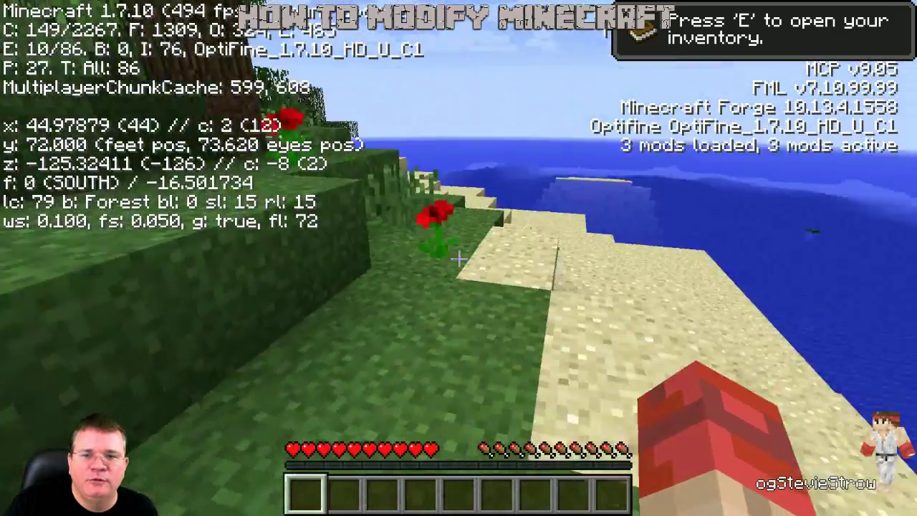
{"action": "key", "text": "w"}
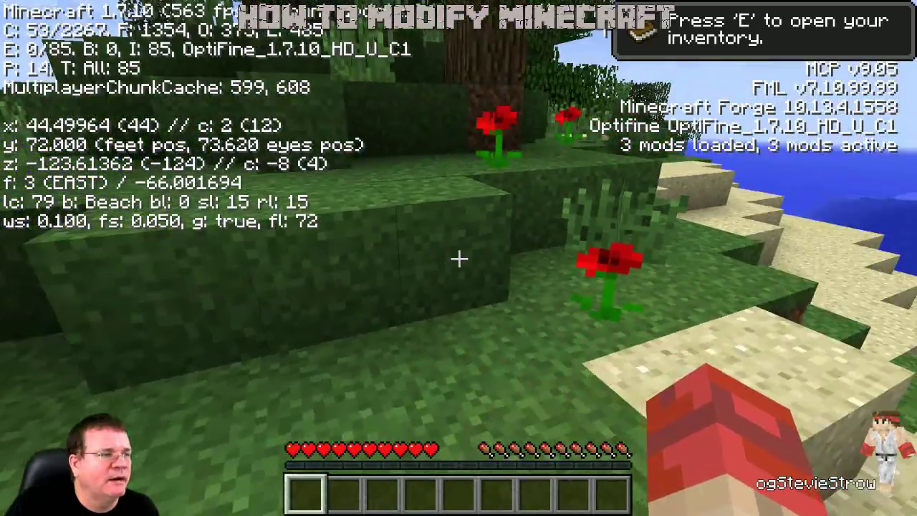
{"action": "key", "text": "w"}
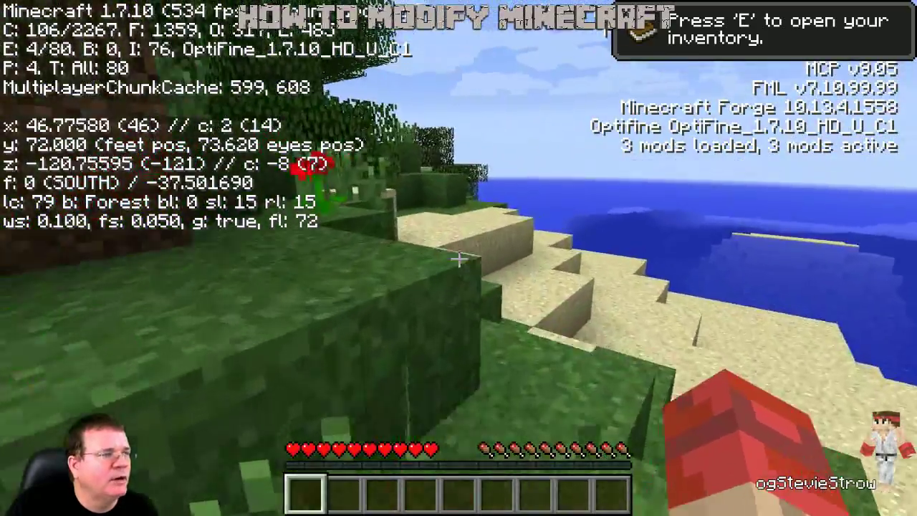
{"action": "key", "text": "w"}
{"action": "key", "text": "space"}
{"action": "key", "text": "w"}
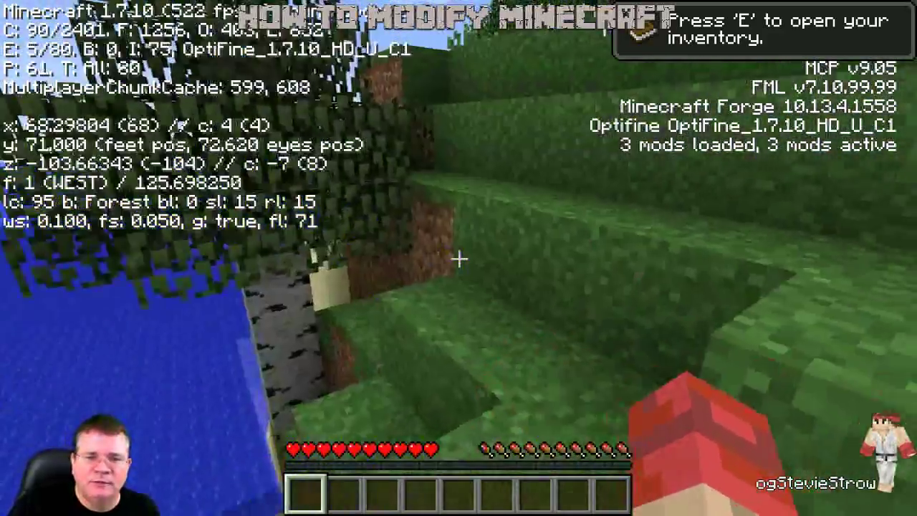
{"action": "key", "text": "w"}
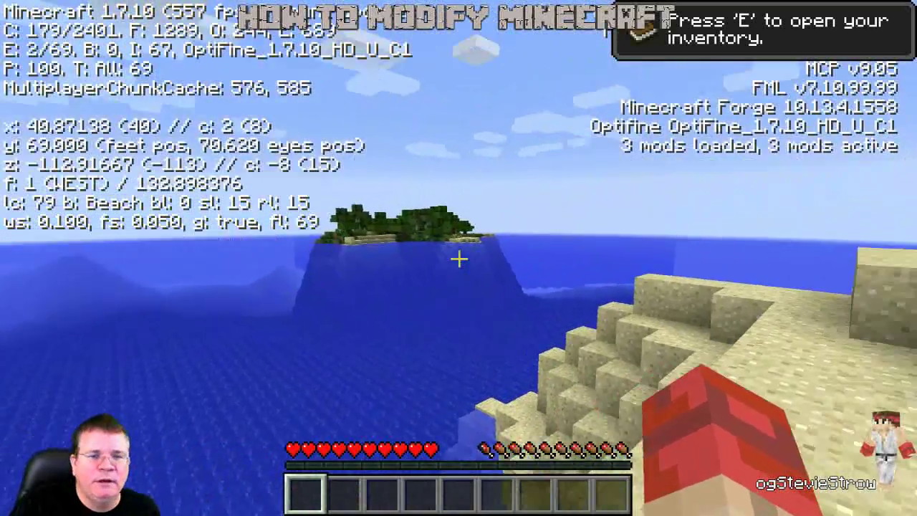
{"action": "key", "text": "w"}
{"action": "key", "text": "w"}
{"action": "key", "text": "w"}
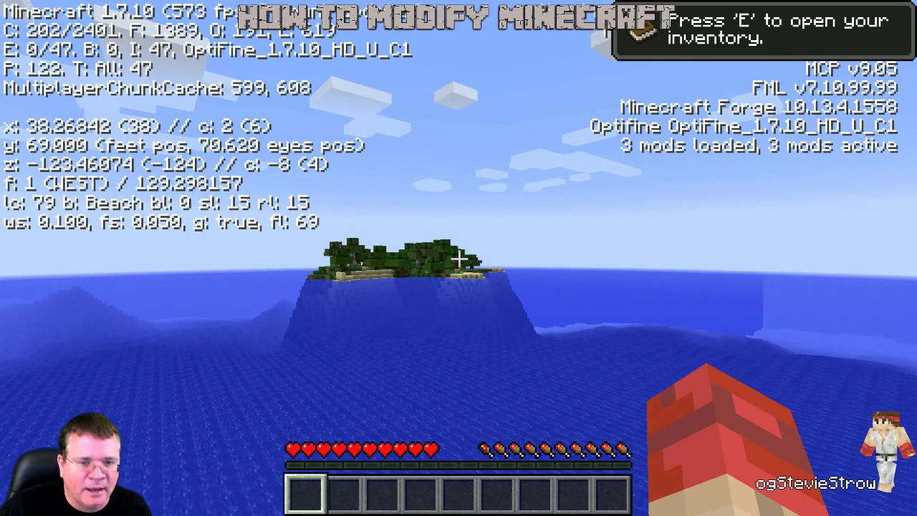
Step: Save the world and quit to the title screen
{"action": "key", "text": "Escape"}
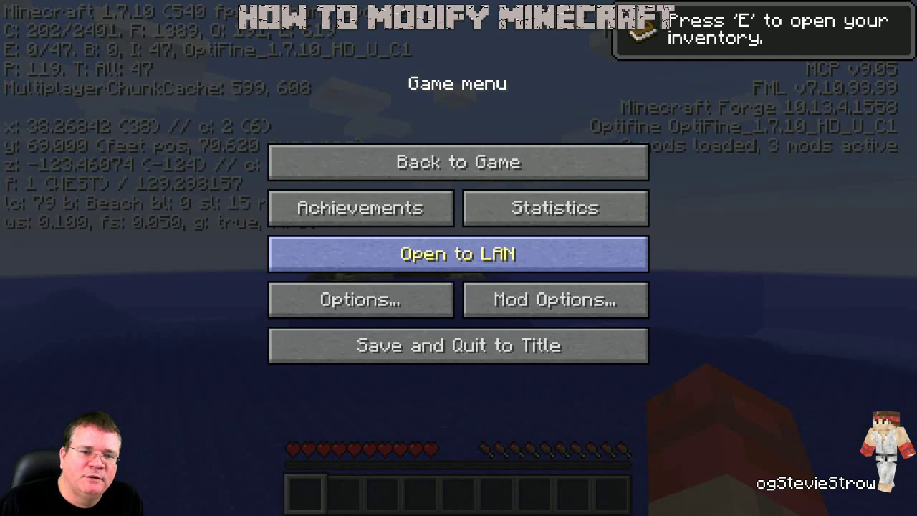
{"action": "left_click", "coordinate": [459, 346]}
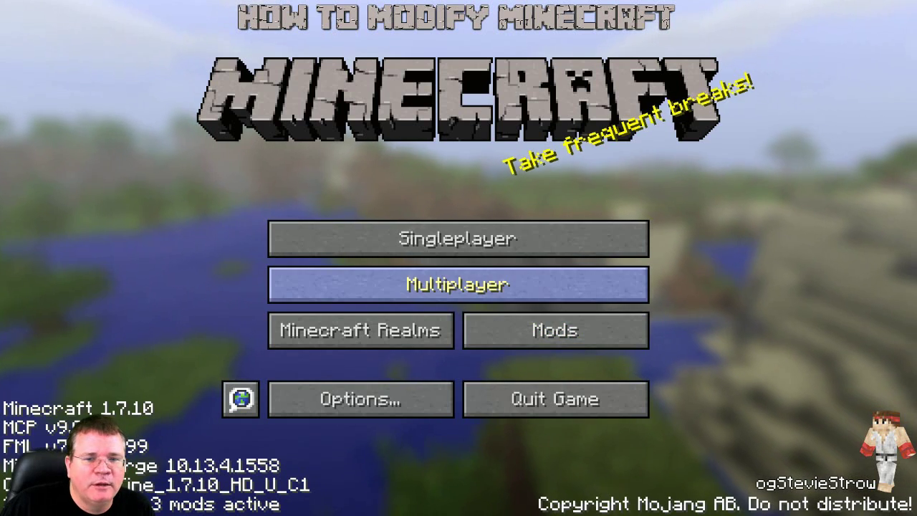